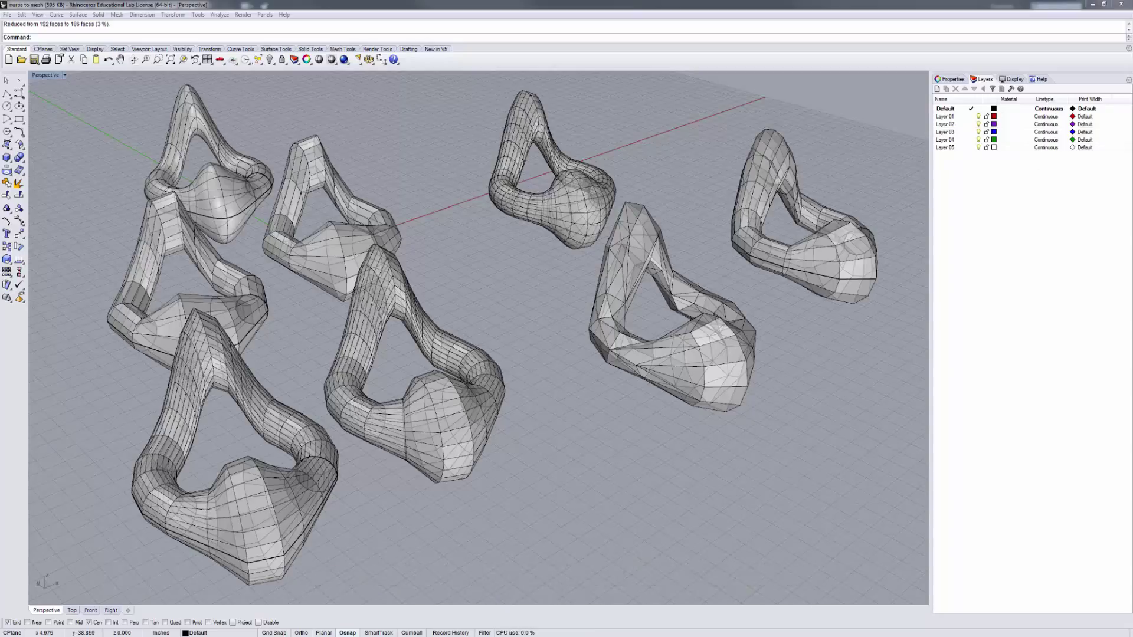
mouse_move(563, 332)
right_mouse_down()
mouse_move(567, 321)
mouse_move(550, 326)
right_mouse_up()
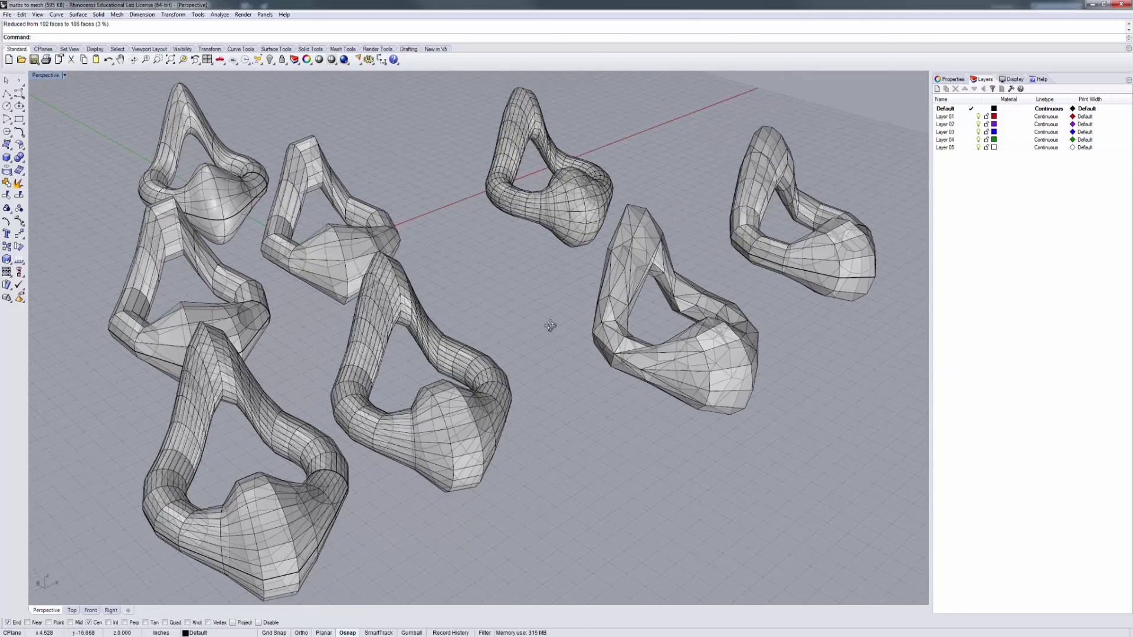
key("Home")
key("Home")
key("End")
key("End")
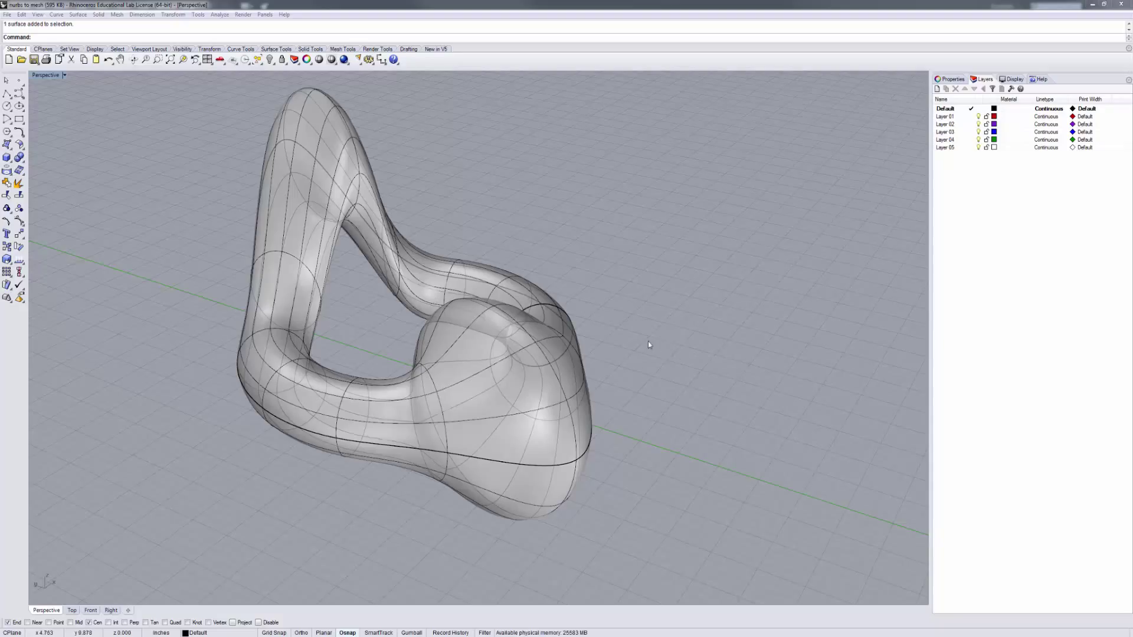
Step: Create a polygon mesh from the closed NURBS surface, with the polygon density set one notch above the fewest-polygons end
left_click(546, 364)
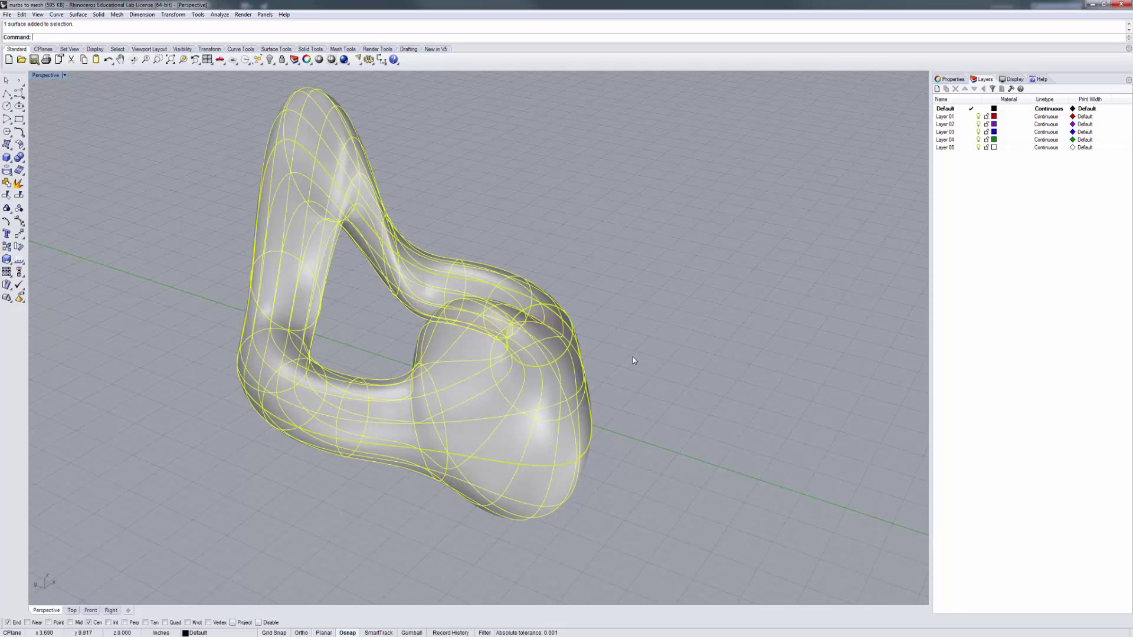
right_click_drag(633, 356, 546, 393)
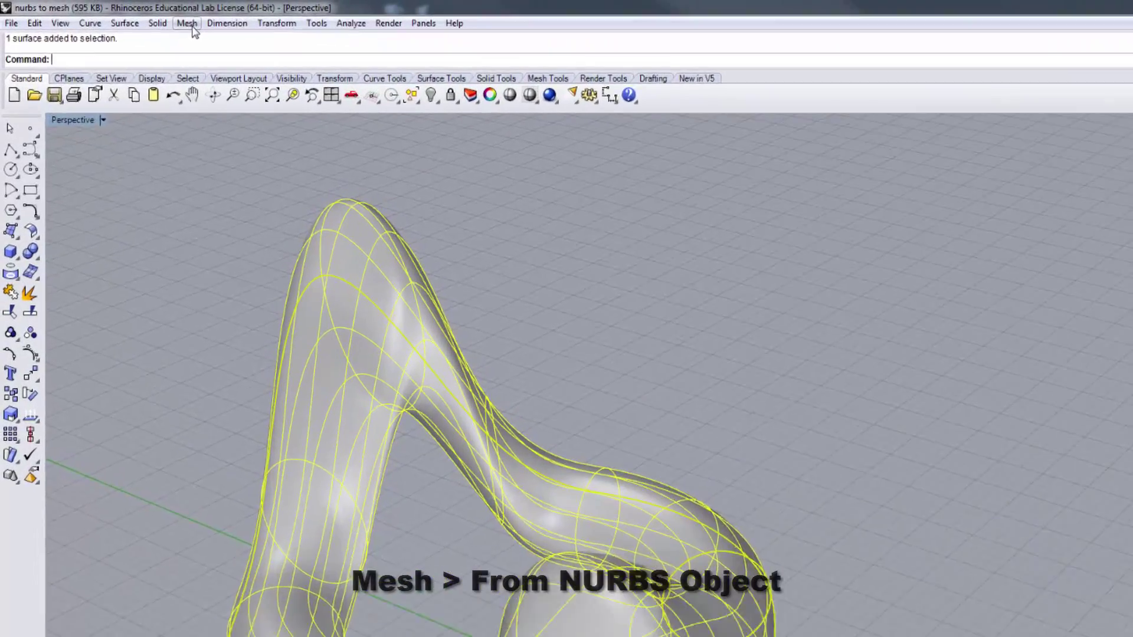
left_click(141, 17)
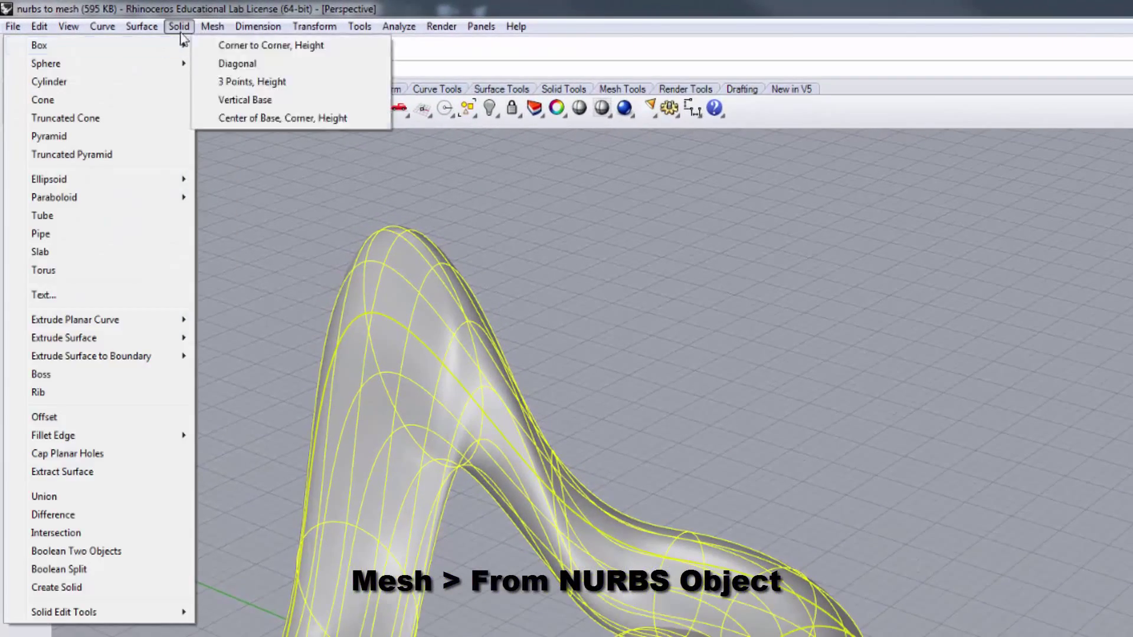
mouse_move(210, 26)
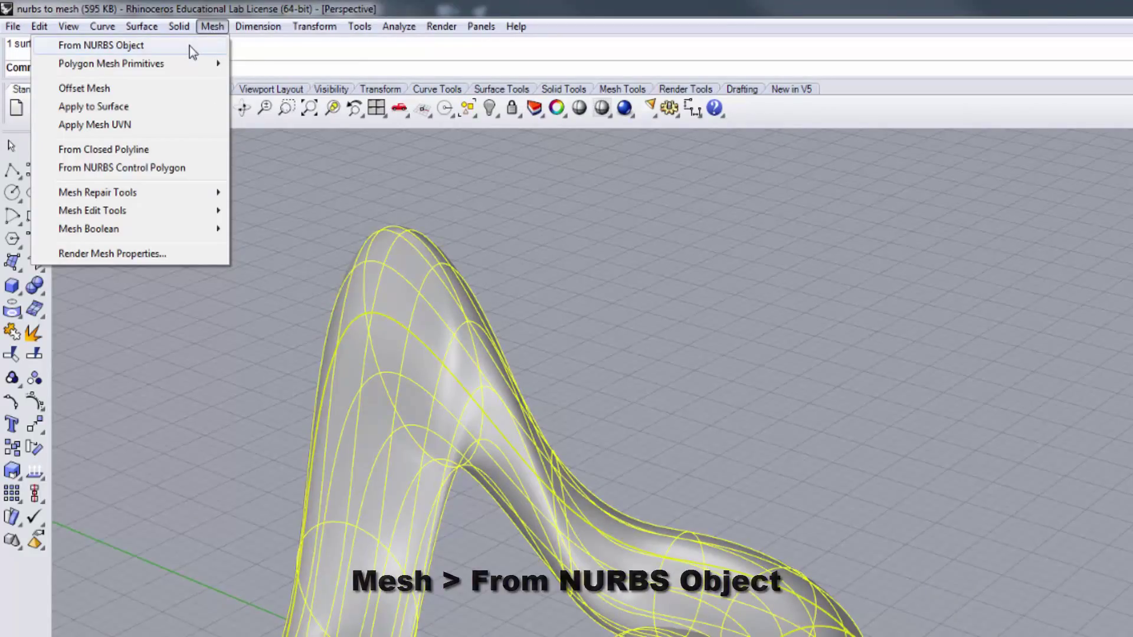
left_click(190, 46)
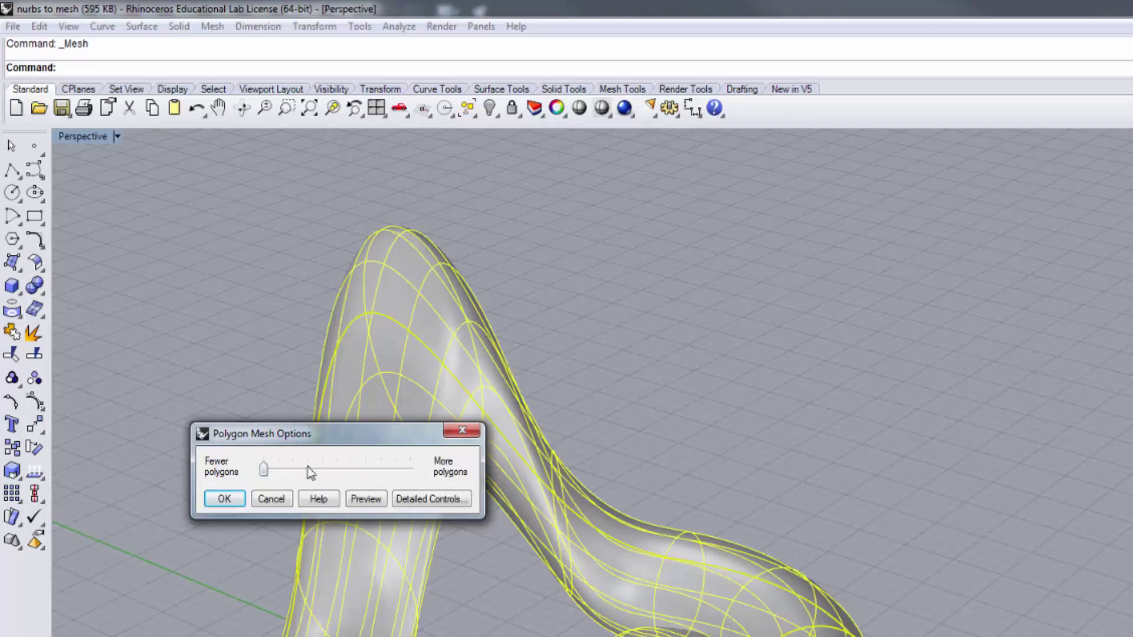
left_click_drag(263, 471, 447, 479)
left_click_drag(411, 475, 280, 472)
left_click(224, 499)
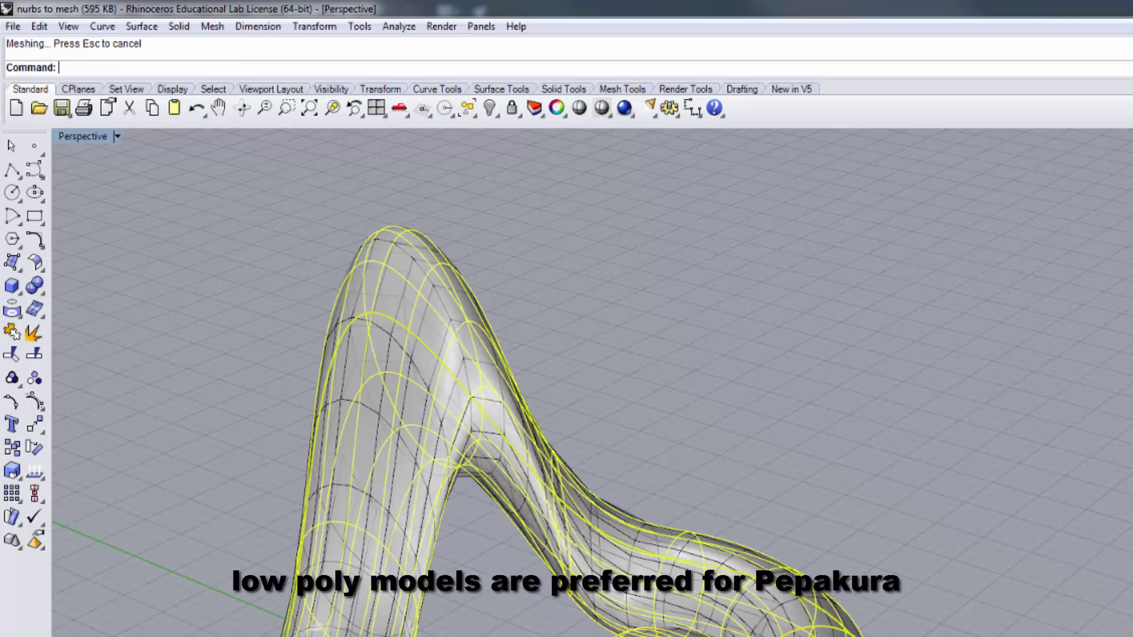
Step: Move the original NURBS surface away from the new mesh so the two objects stand side by side
left_click_drag(413, 354, 1057, 330)
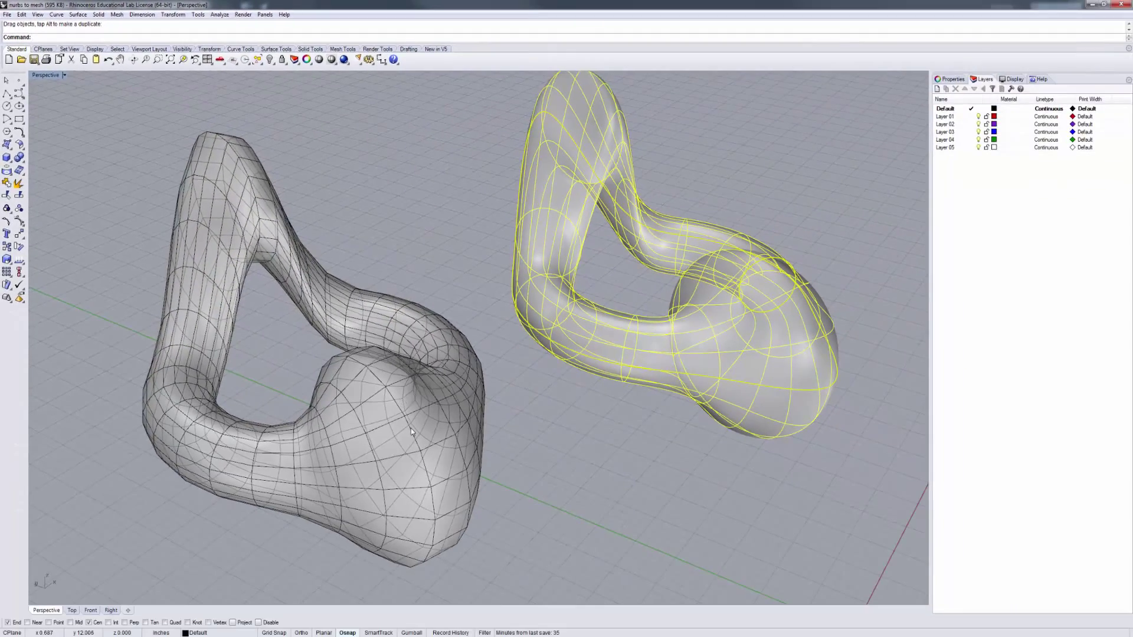
left_click(411, 428)
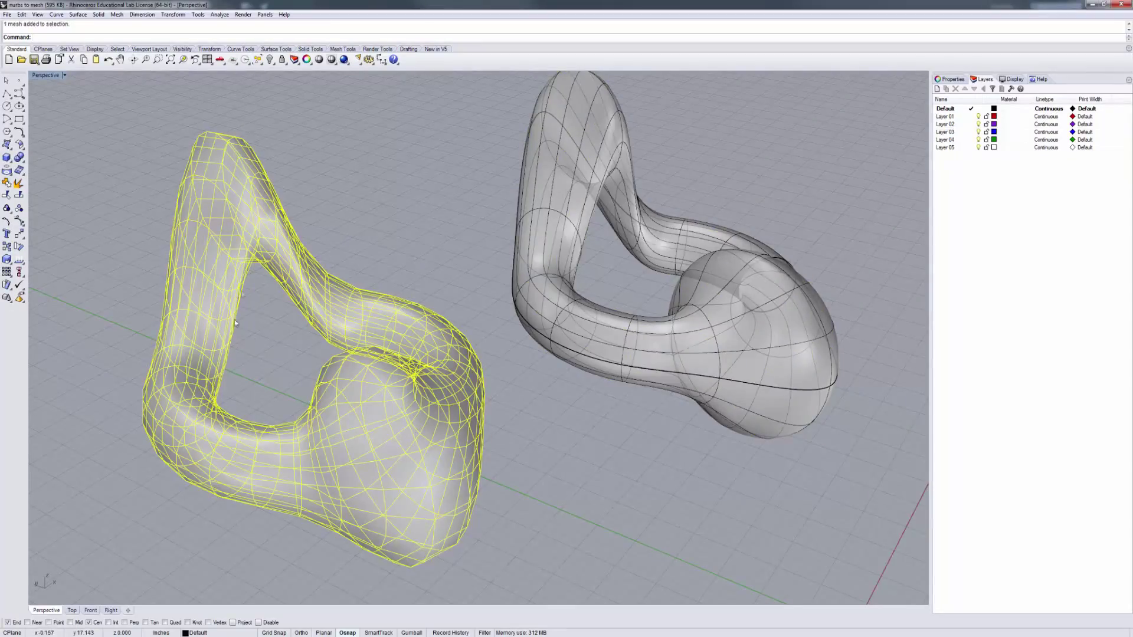
left_click(555, 460)
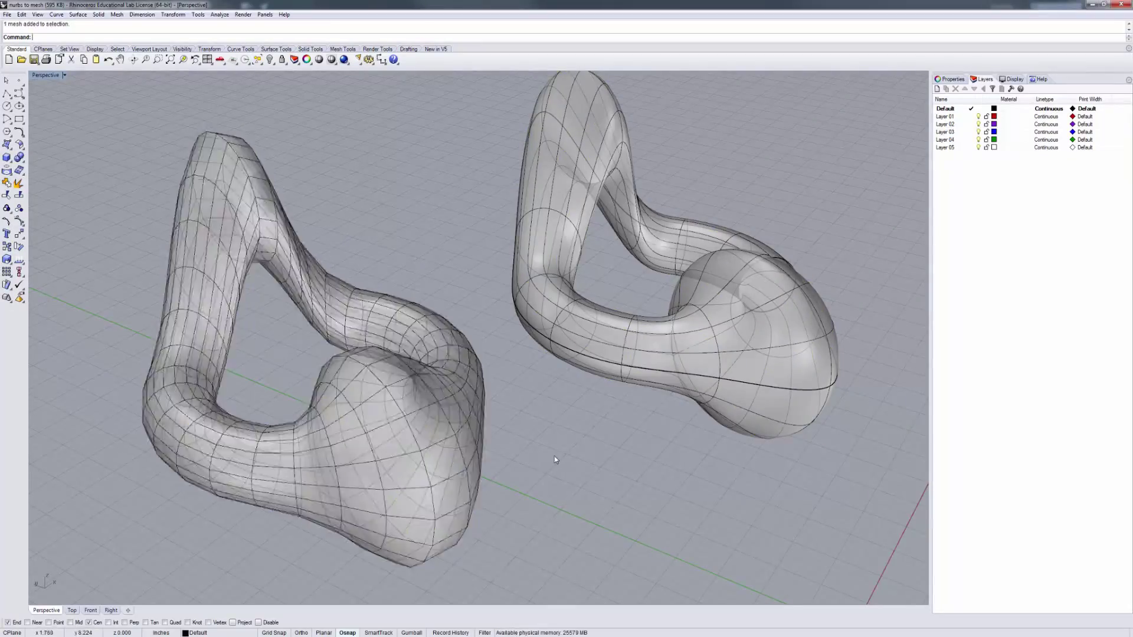
mouse_move(533, 464)
right_mouse_down()
mouse_move(559, 451)
mouse_move(552, 438)
mouse_move(528, 460)
right_mouse_up()
Step: Check the new mesh's polygon count in its object details
left_click(419, 438)
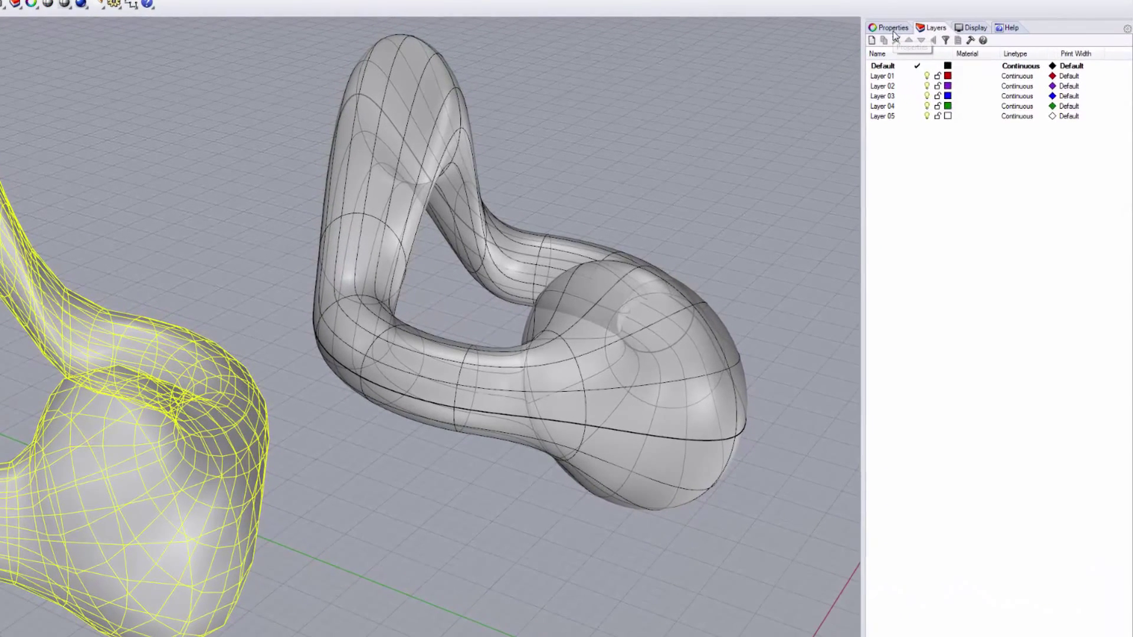
left_click(894, 30)
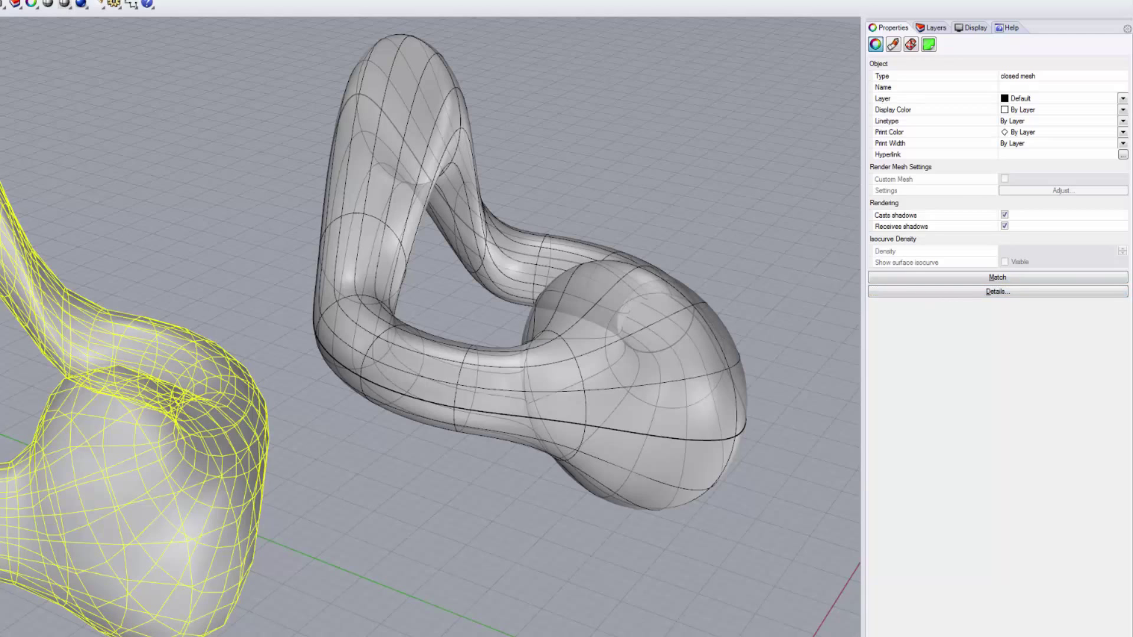
left_click(998, 292)
left_click_drag(765, 224, 100, 54)
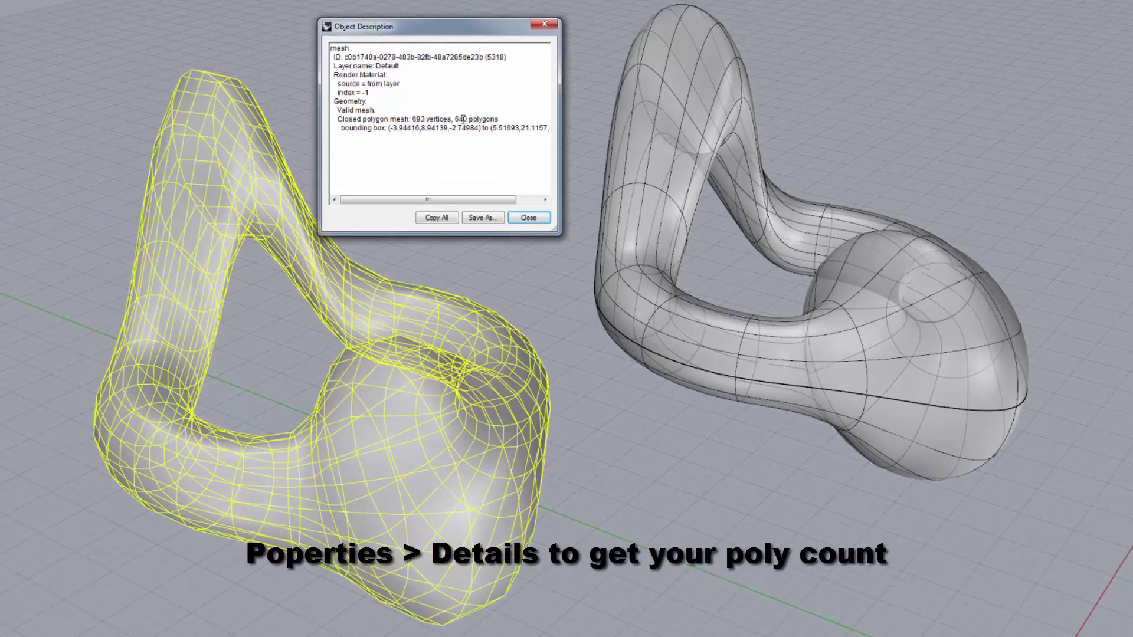
left_click_drag(431, 28, 456, 19)
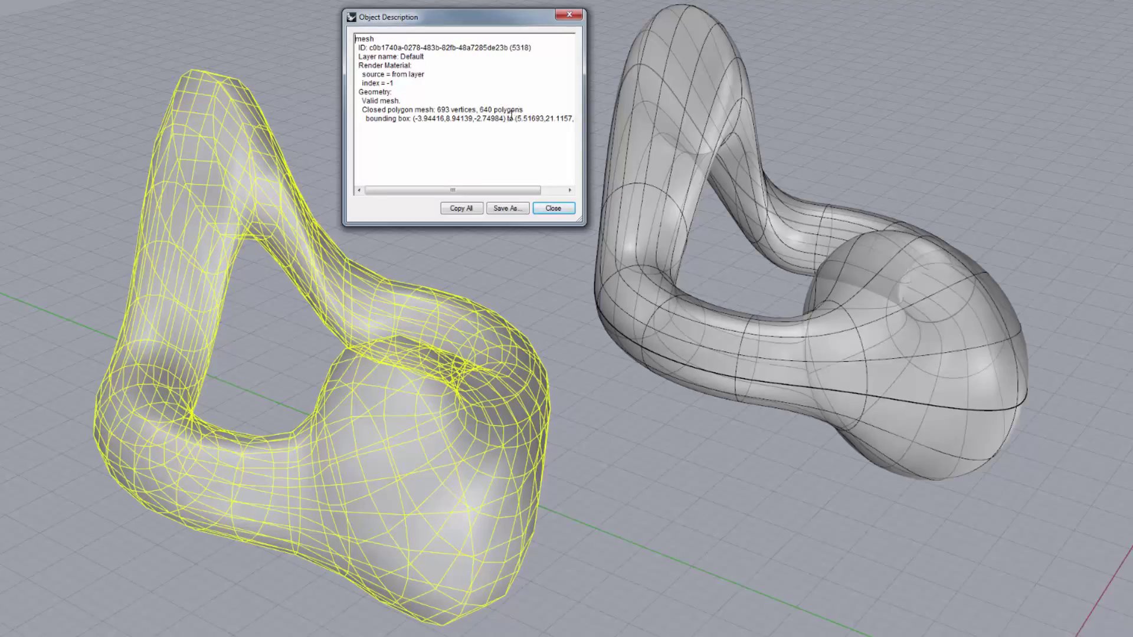
left_click(554, 210)
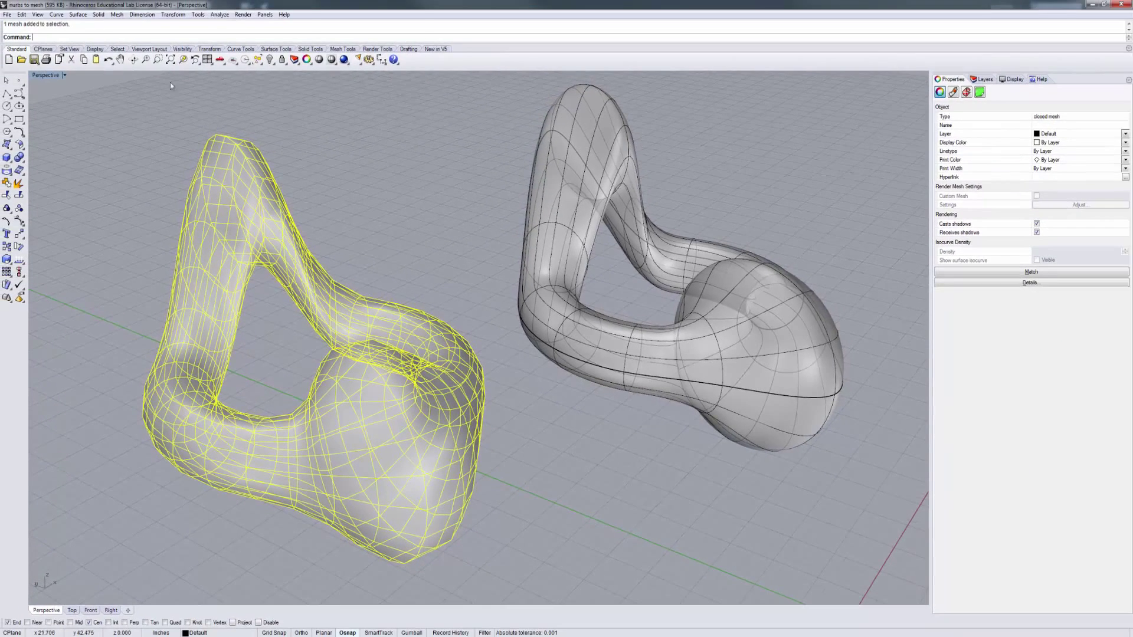
Step: Reduce the mesh to 300 polygons at the most accurate setting and shift it slightly toward the NURBS surface
left_click(117, 15)
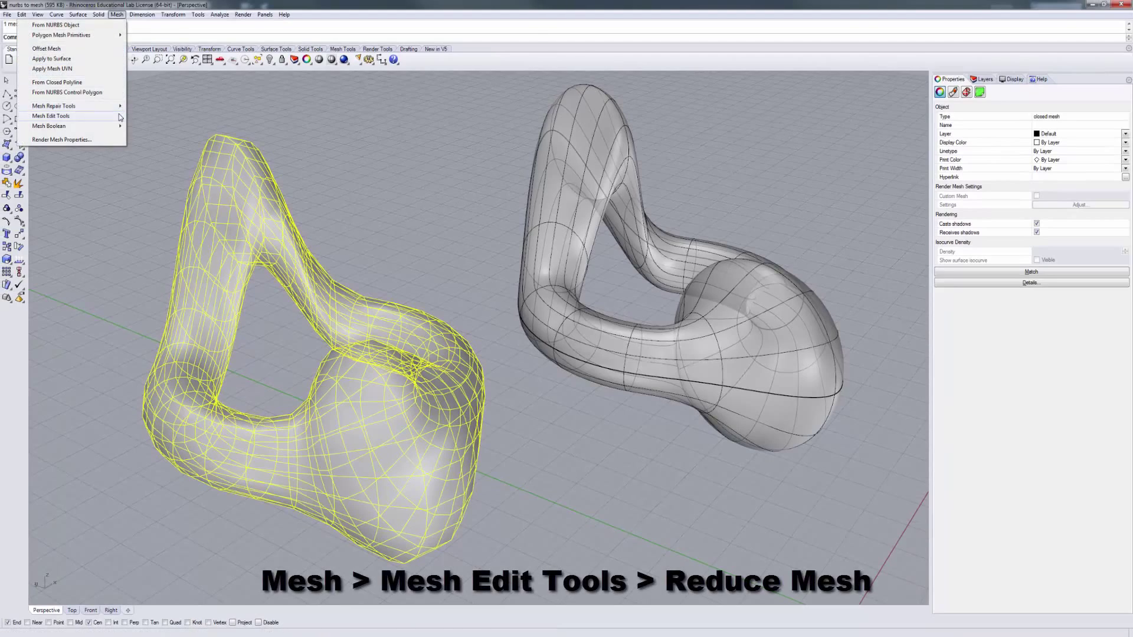
mouse_move(120, 117)
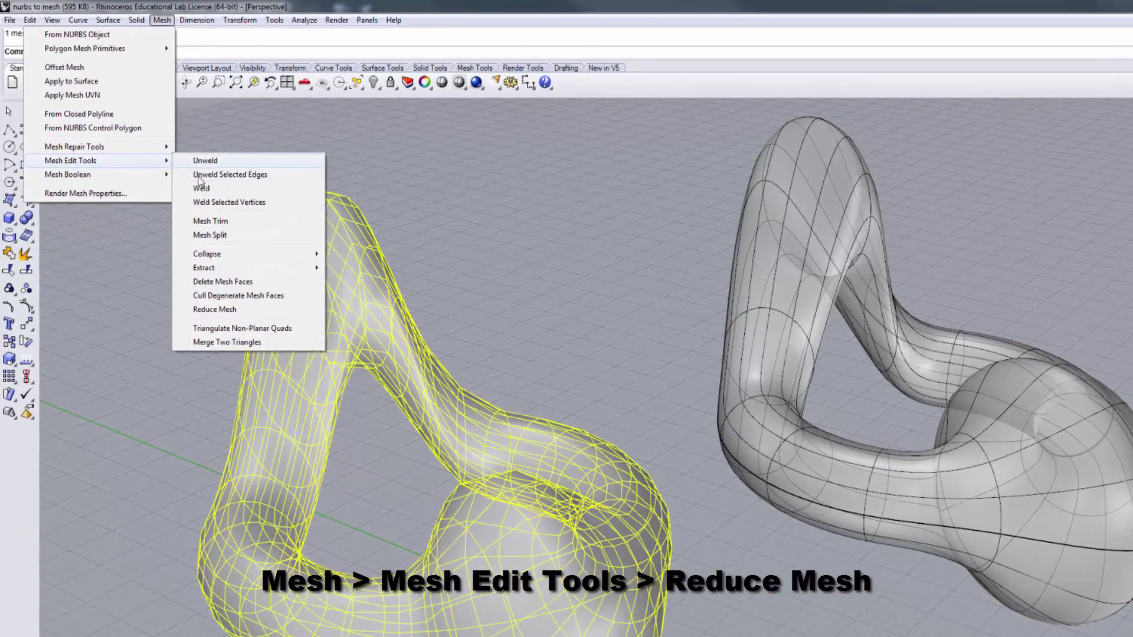
left_click(233, 310)
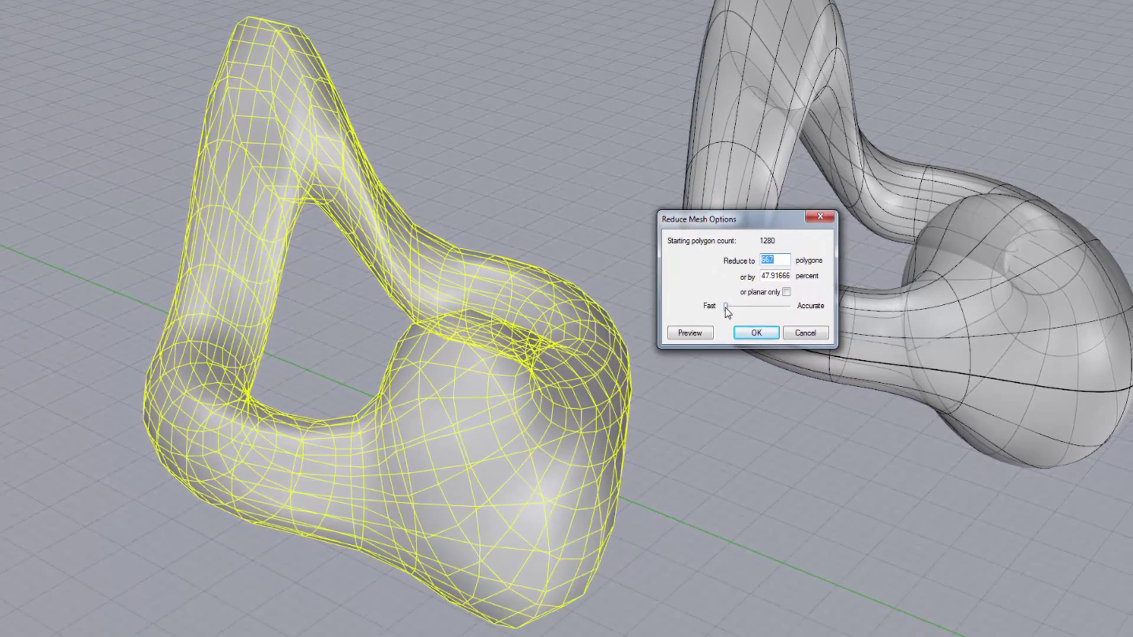
left_click_drag(726, 308, 800, 309)
left_click_drag(782, 260, 753, 260)
type("300")
key("Tab")
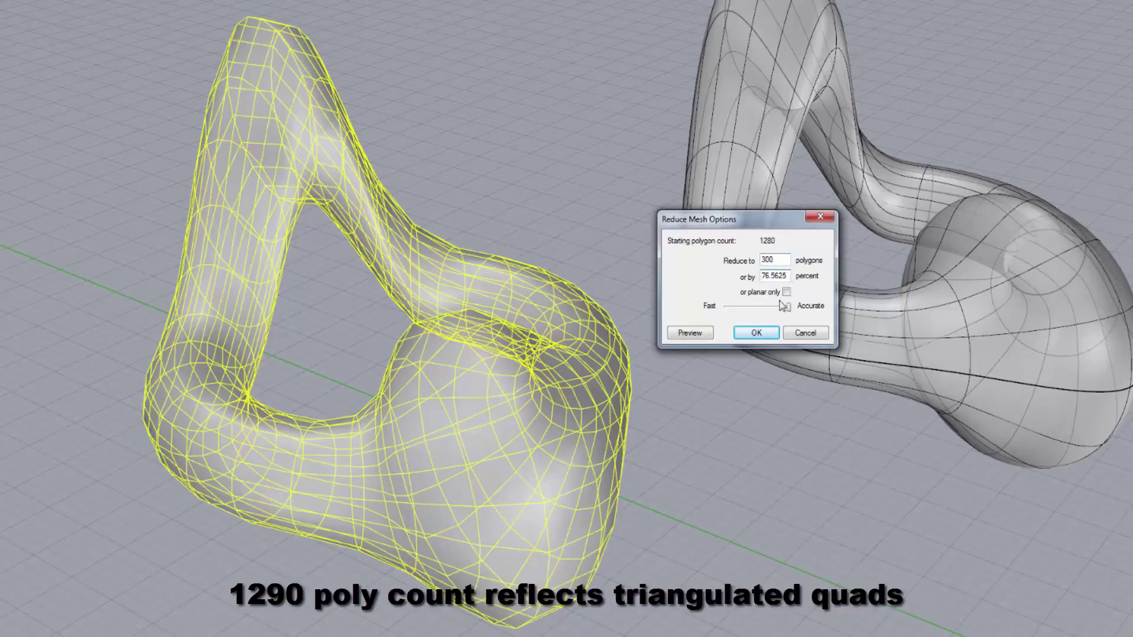
left_click(759, 334)
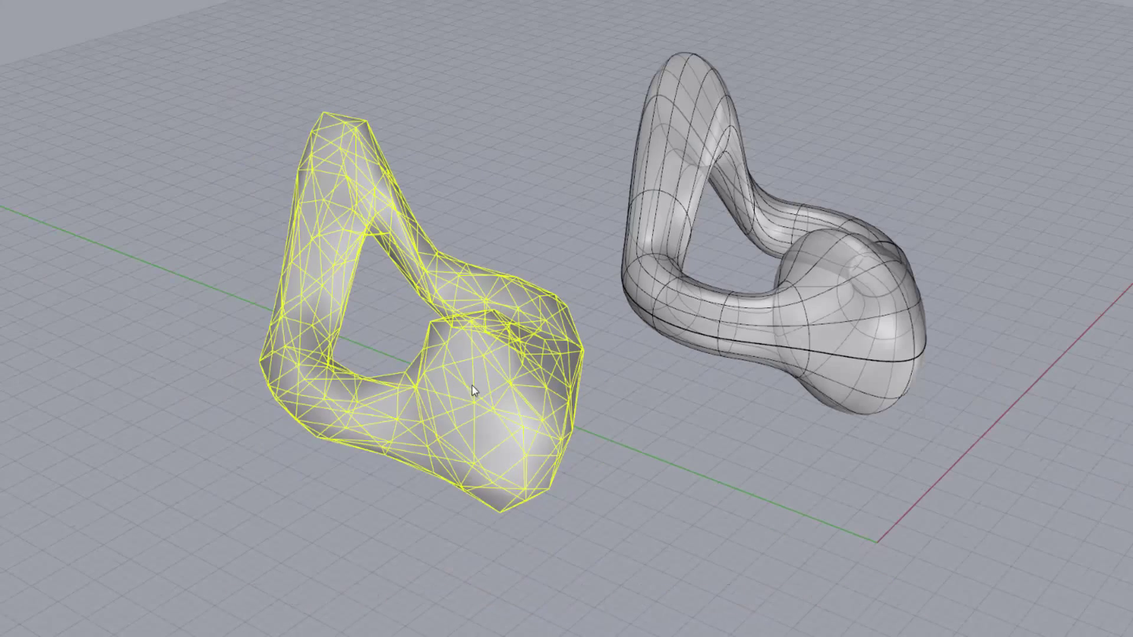
left_click_drag(413, 394, 513, 384)
left_click(635, 444)
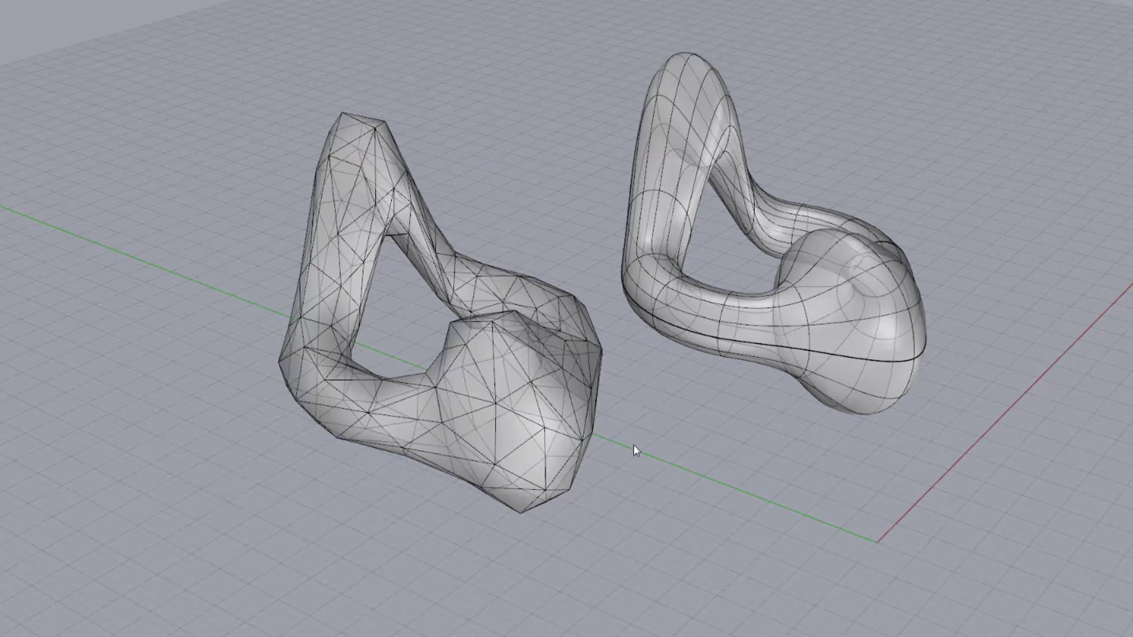
Step: Examine the face layout of the reduced mesh from several angles and distances
mouse_move(635, 445)
right_mouse_down()
mouse_move(649, 415)
mouse_move(688, 431)
mouse_move(653, 463)
mouse_move(612, 458)
mouse_move(621, 440)
mouse_move(673, 435)
mouse_move(665, 420)
mouse_move(586, 420)
mouse_move(648, 455)
right_mouse_up()
scroll(523, 455, "up", 5)
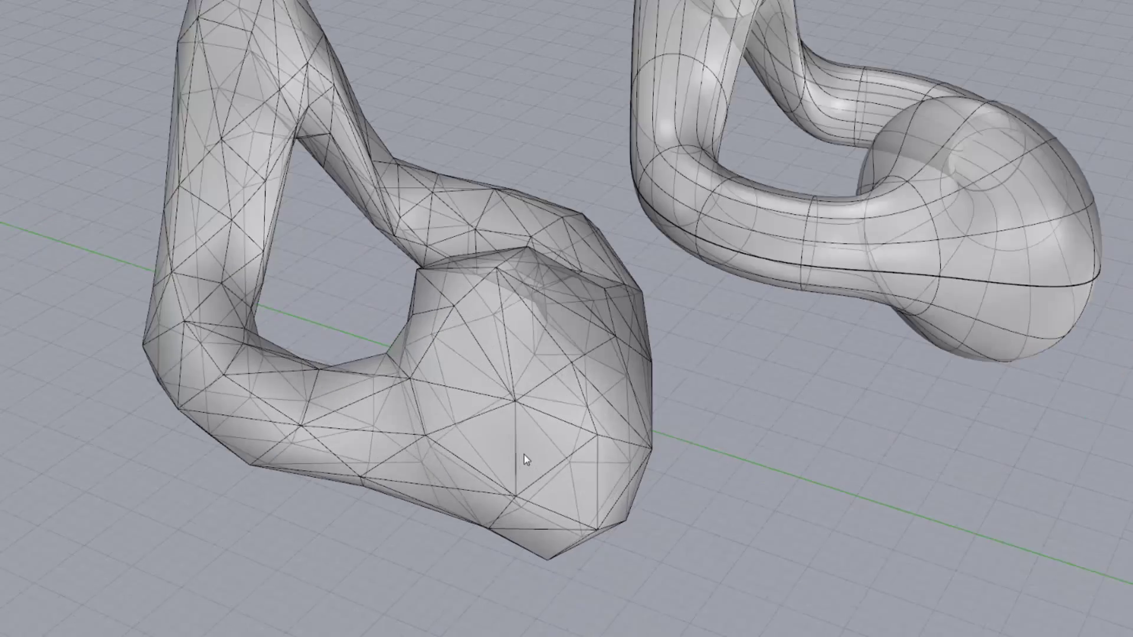
scroll(524, 452, "down", 2)
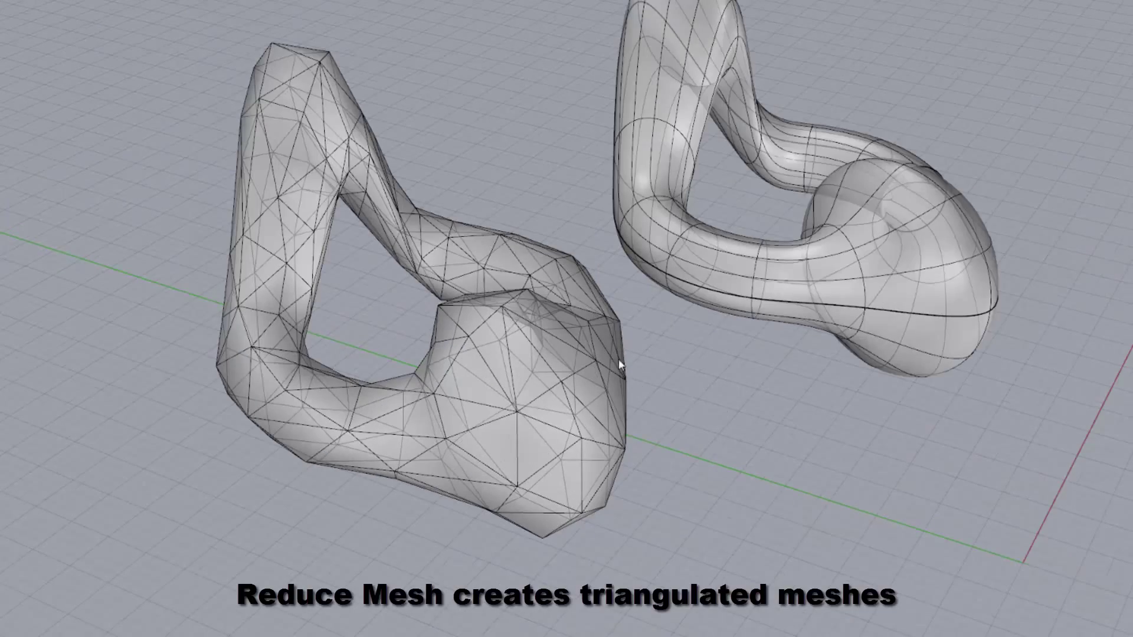
right_click_drag(519, 265, 319, 336)
scroll(412, 336, "down", 2)
scroll(412, 333, "up", 5)
scroll(236, 326, "down", 2)
scroll(331, 353, "up", 3)
Step: Check the reduced mesh's polygon count with the What command
left_click(498, 394)
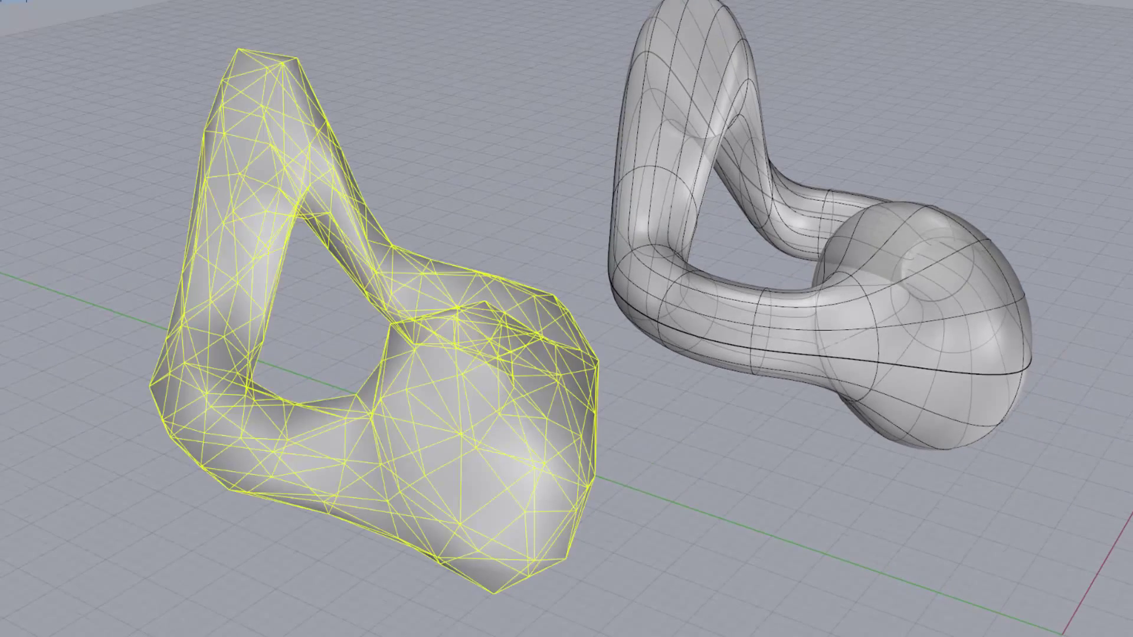
type("What")
key("Return")
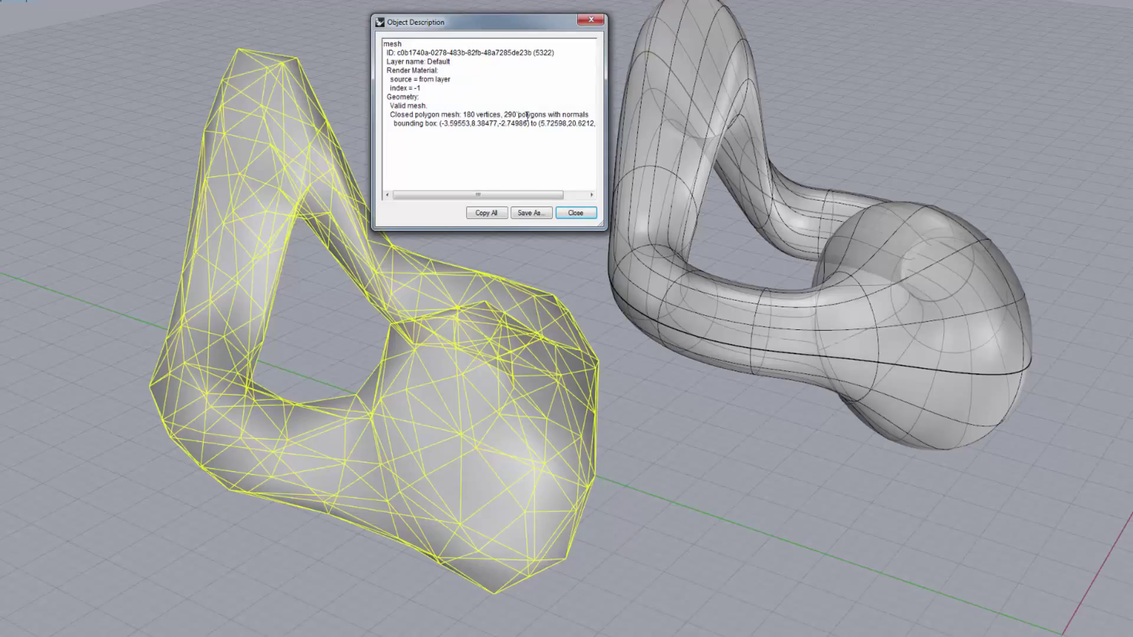
left_click(584, 218)
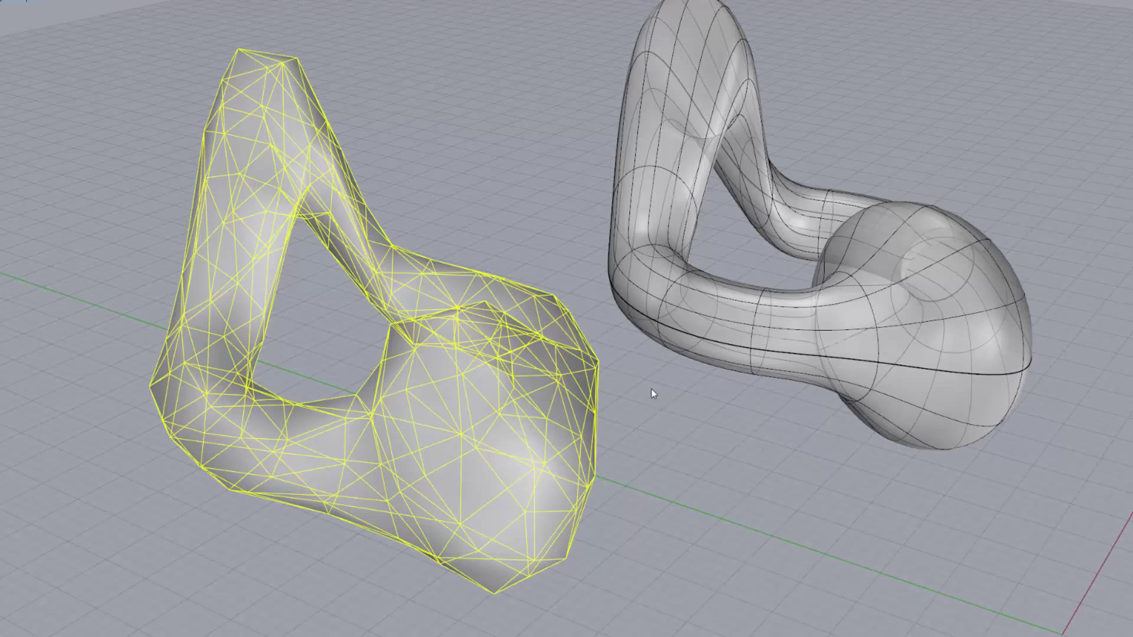
left_click(466, 167)
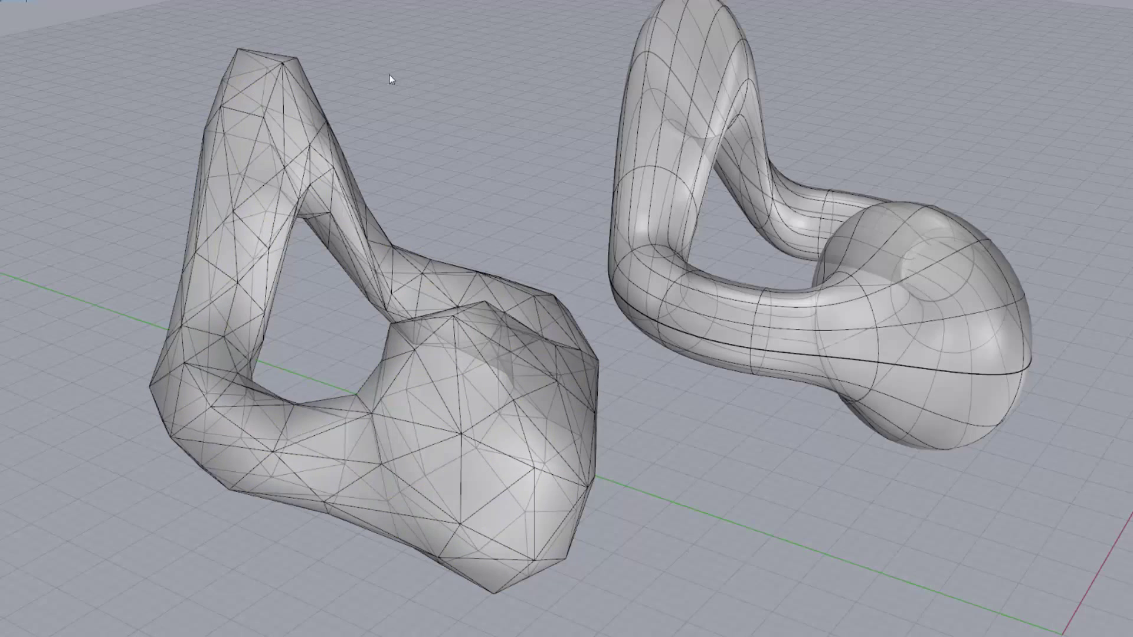
Step: Duplicate the closed NURBS surface and place the copy behind the original, clear of it
right_click_drag(532, 167, 387, 246)
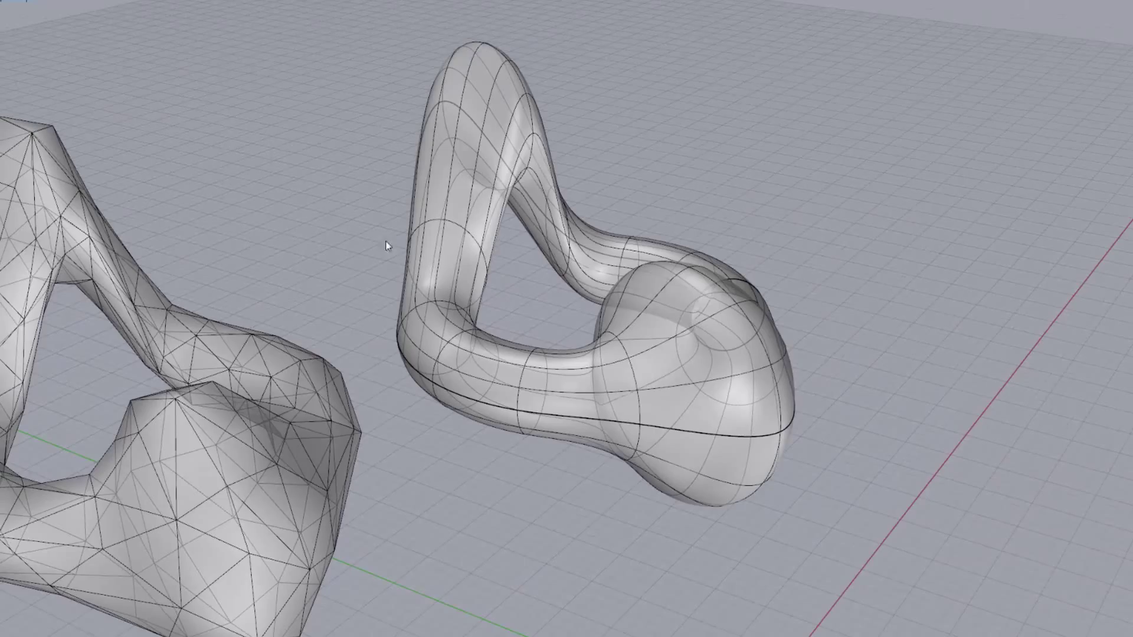
left_click(692, 387)
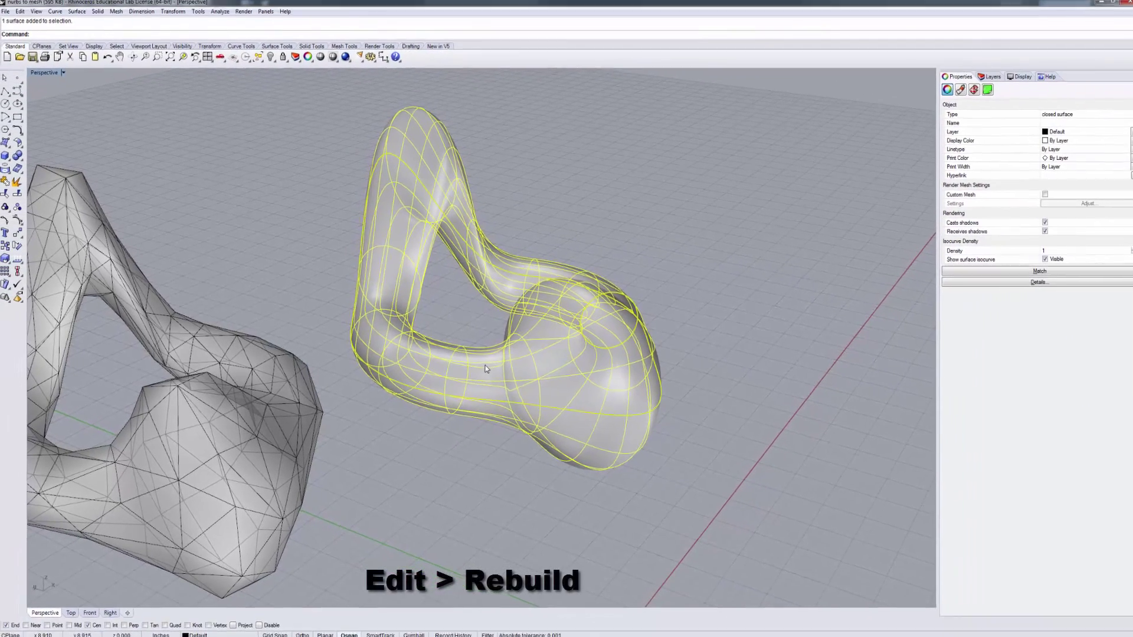
left_click_drag(568, 369, 759, 233)
left_click_drag(633, 259, 699, 210)
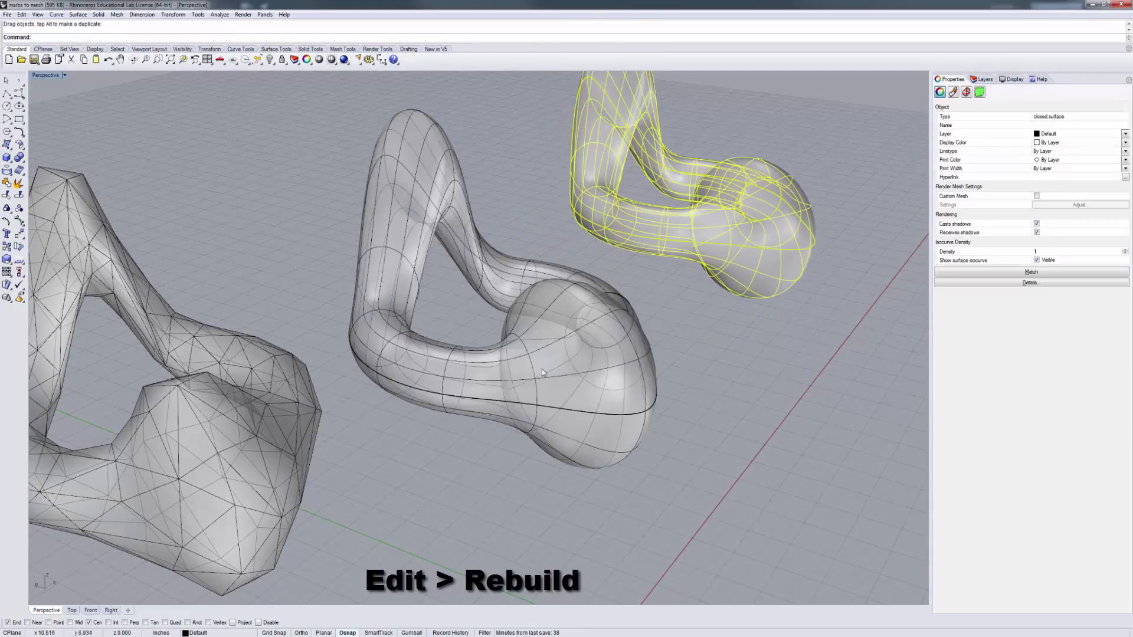
Step: Begin a Rebuild of the original NURBS surface beside the reduced mesh, with degree 1 in both U and V
left_click(502, 372)
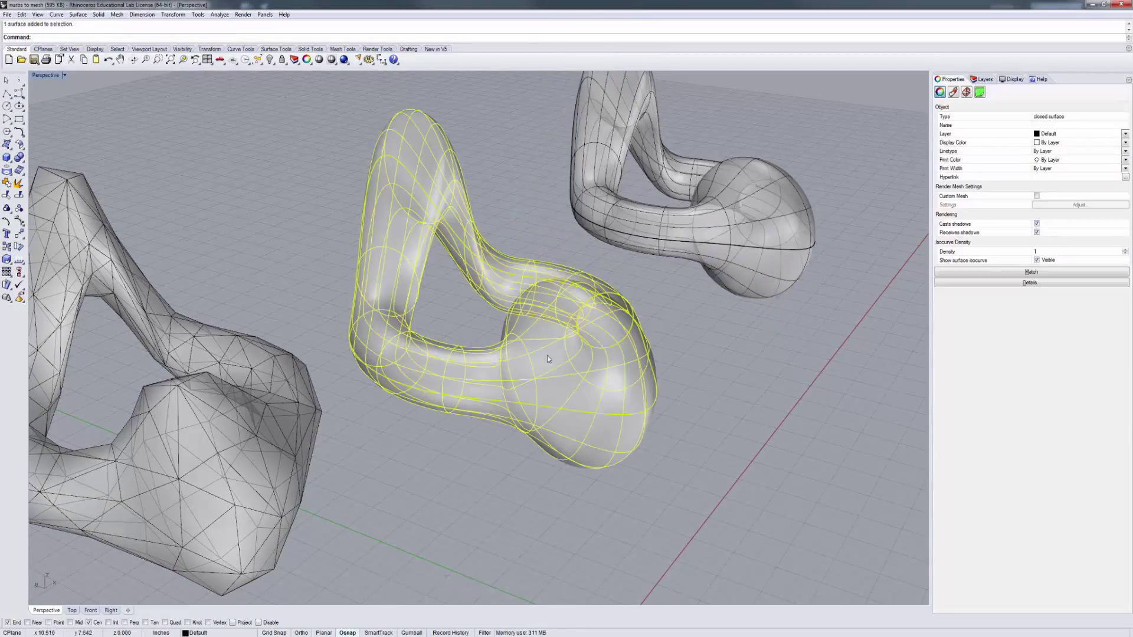
scroll(559, 367, "down", 1)
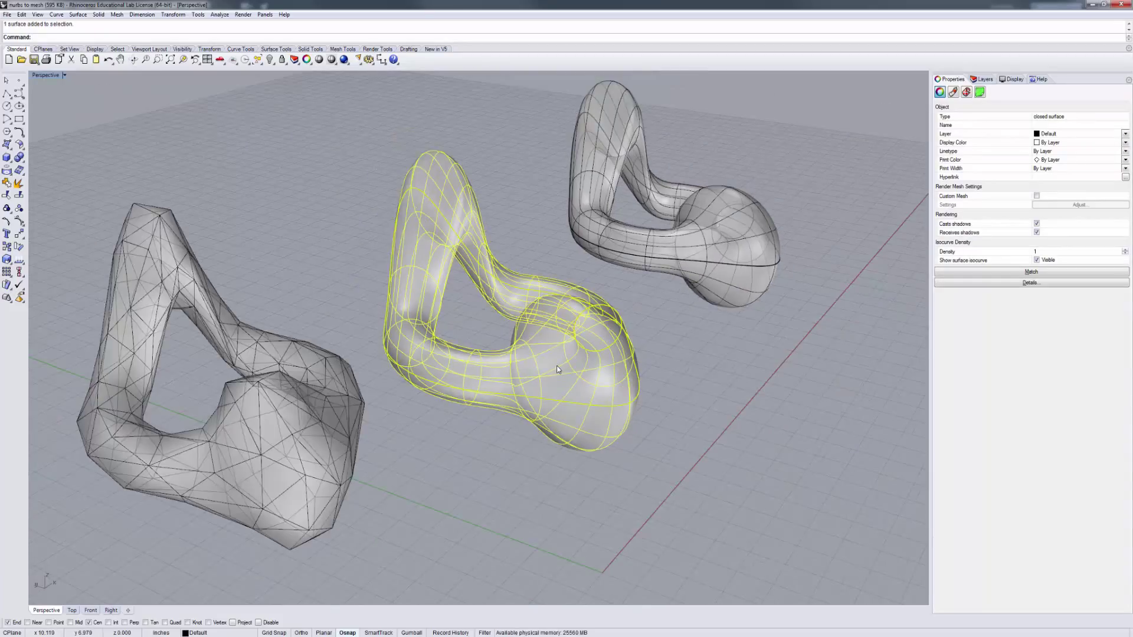
type("Rebuild")
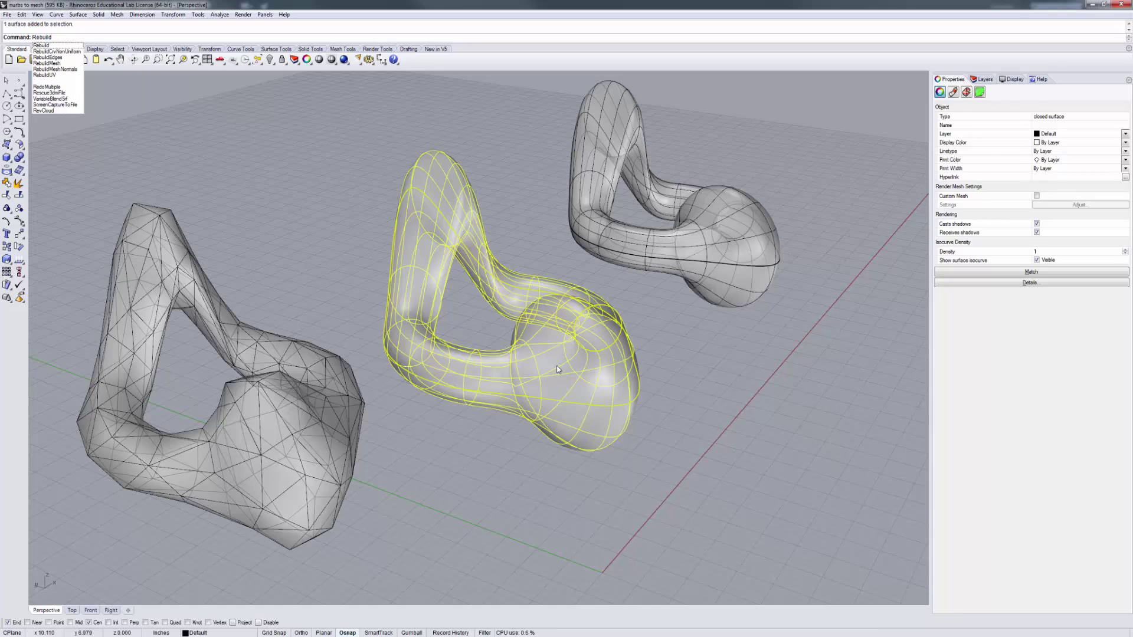
key("Return")
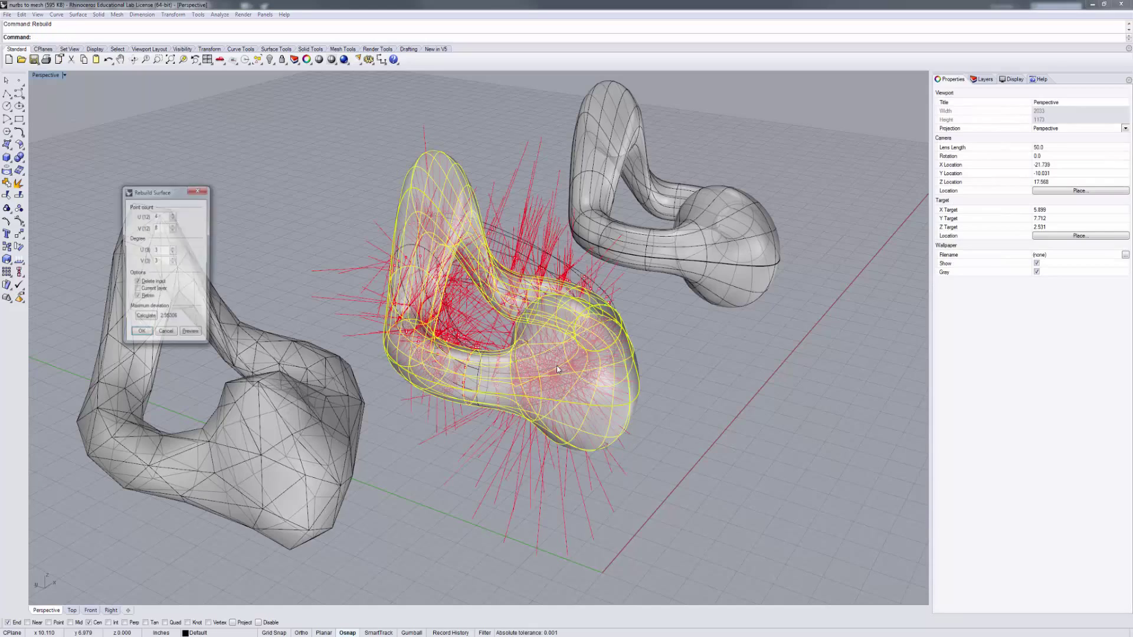
left_click_drag(161, 196, 328, 122)
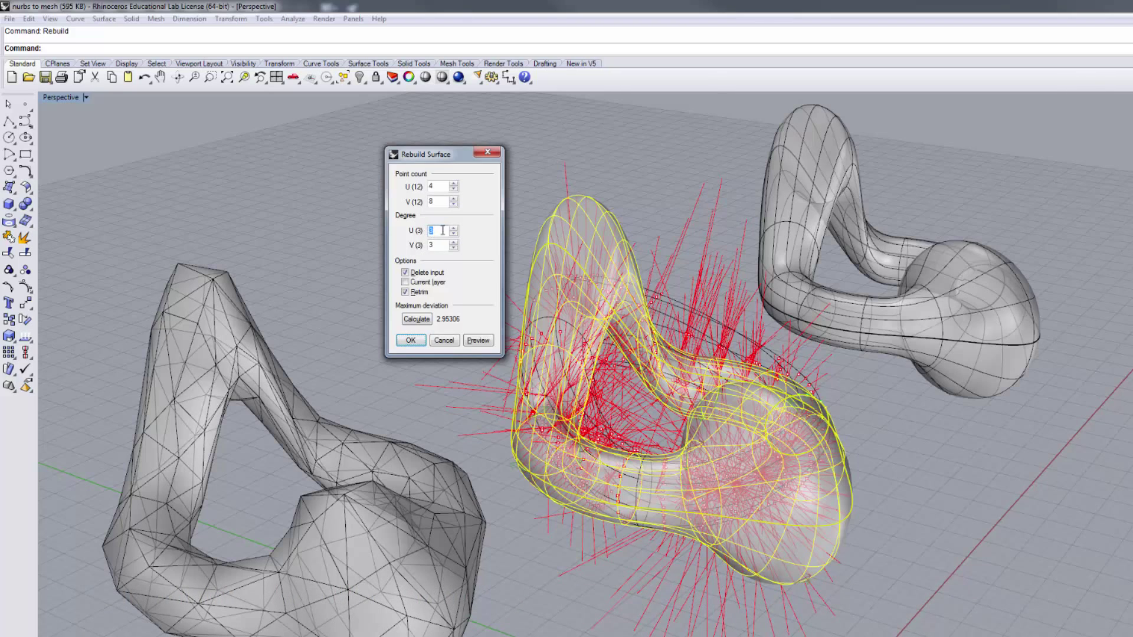
type("1")
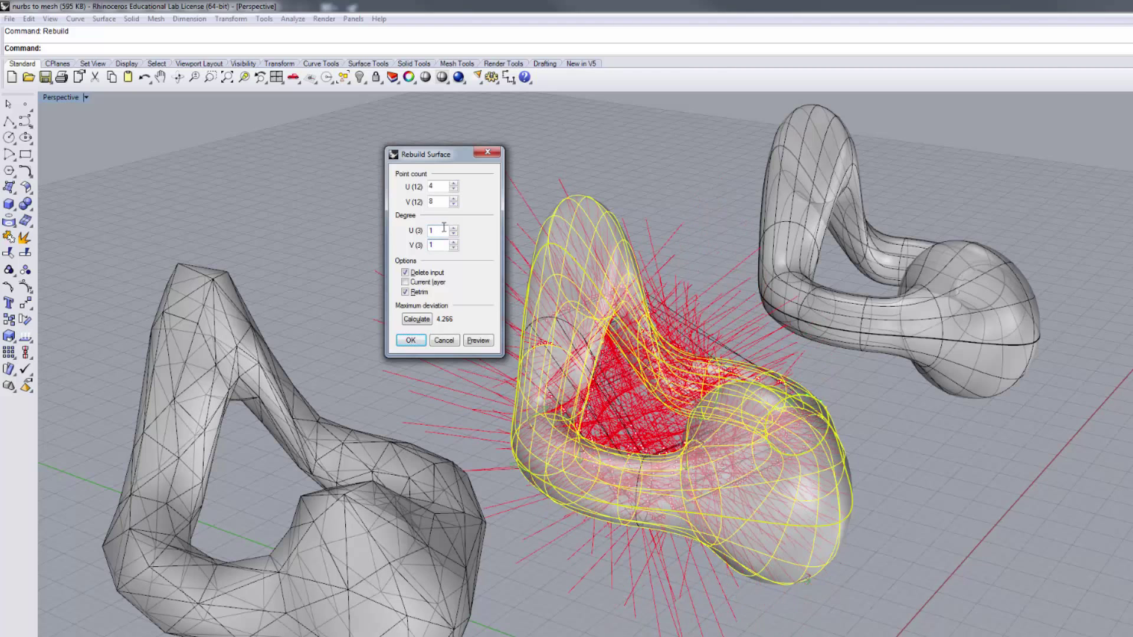
key("Tab")
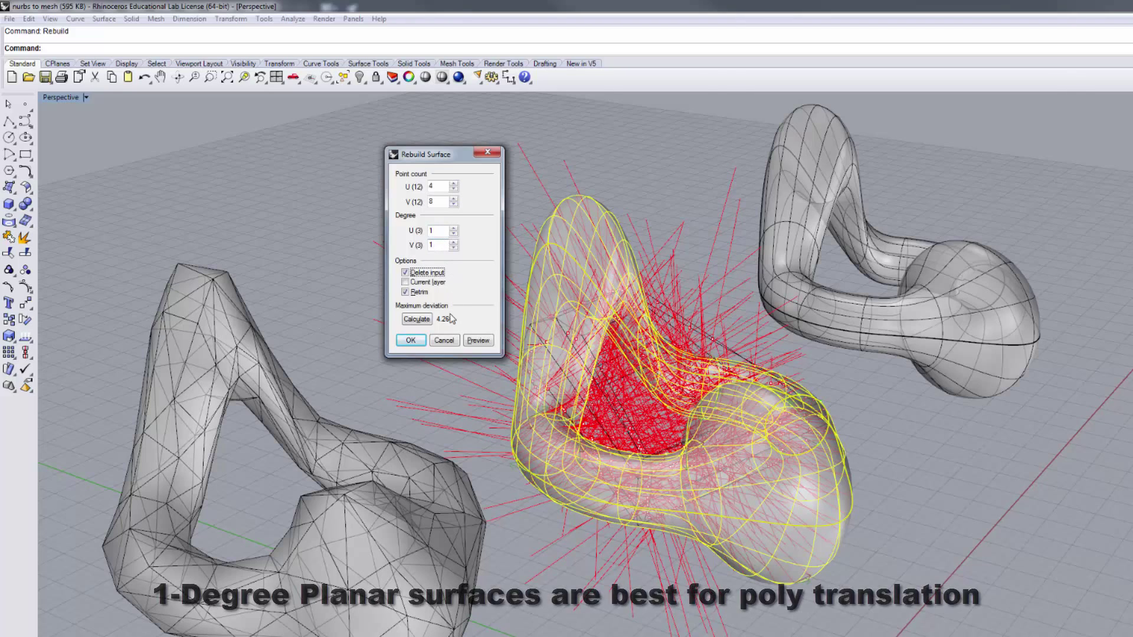
Step: Set the rebuild point count to 12 in U and 12 in V and apply the rebuild
double_click(430, 186)
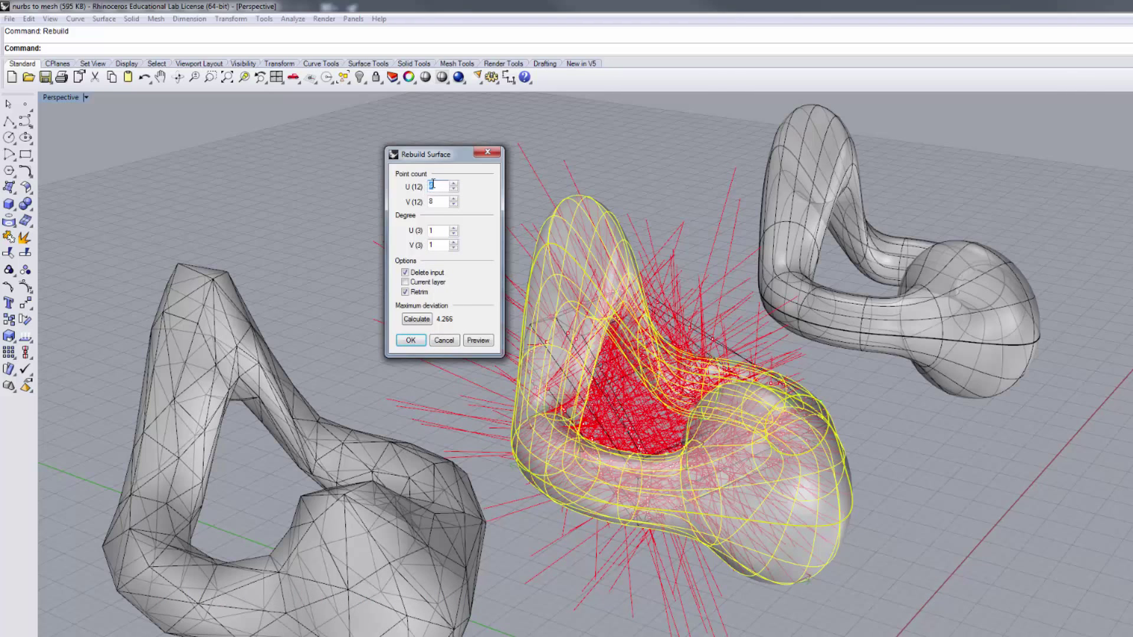
type("12")
key("Tab")
type("12")
key("Tab")
left_click(413, 342)
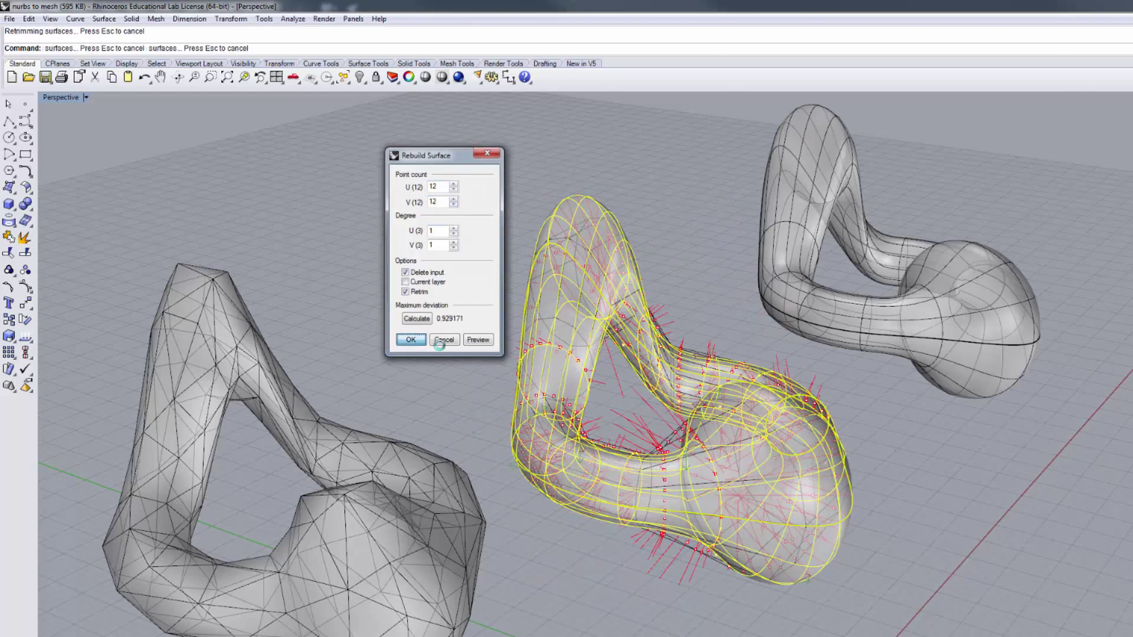
Step: Create a polygon mesh from the rebuilt degree 1 surface, with the density at the more-polygons end
right_click_drag(887, 492, 823, 417)
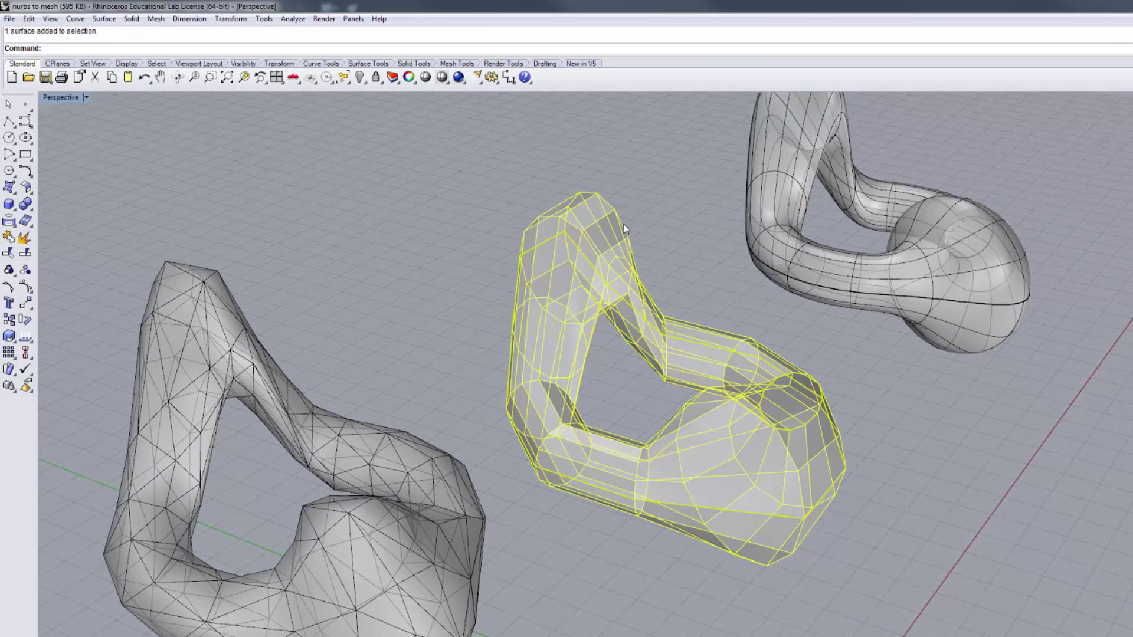
scroll(698, 308, "down", 4)
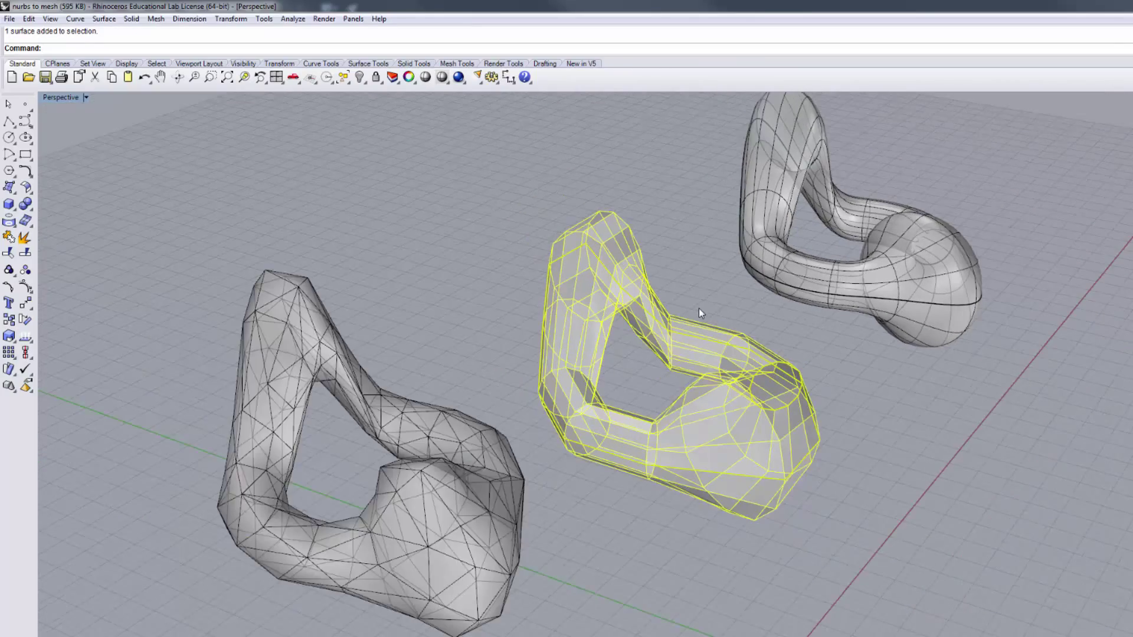
scroll(699, 309, "up", 4)
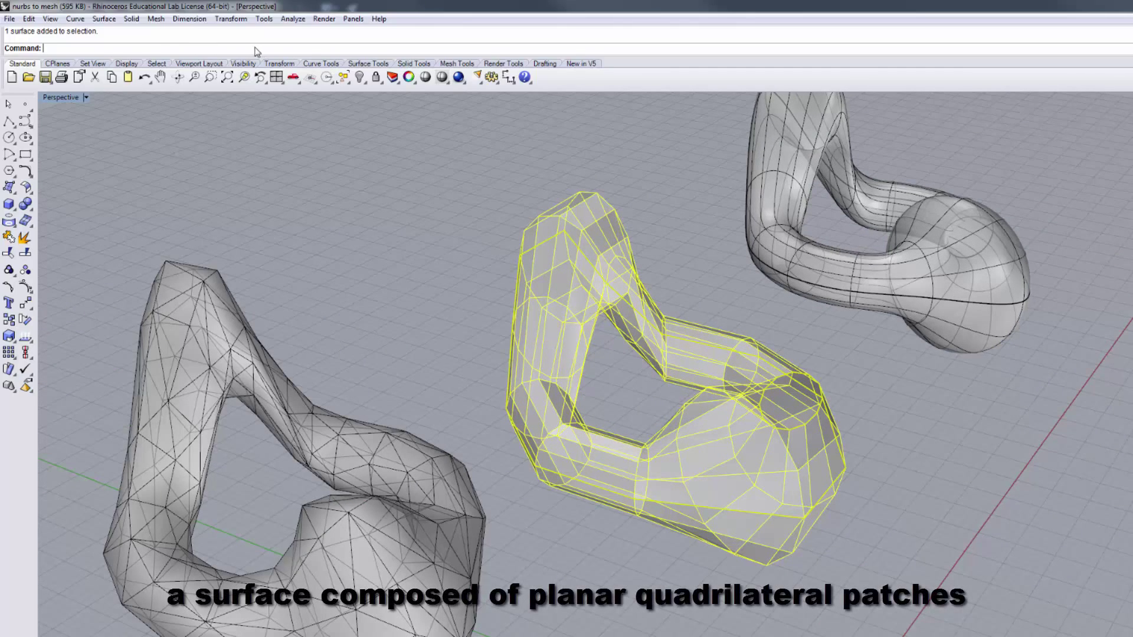
key("F3")
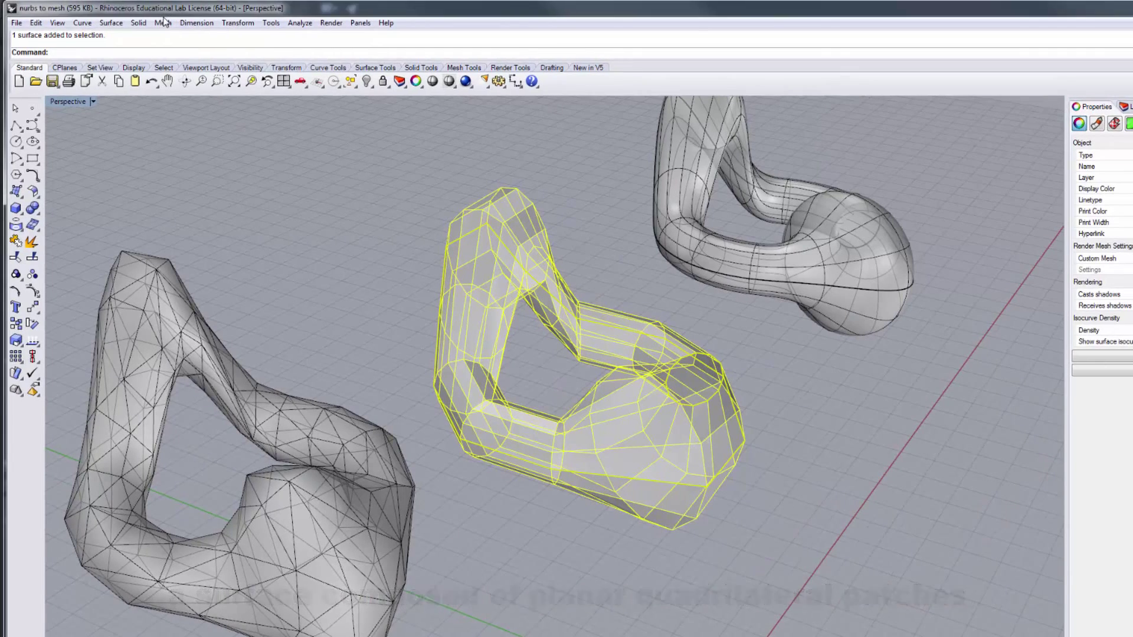
key("F3")
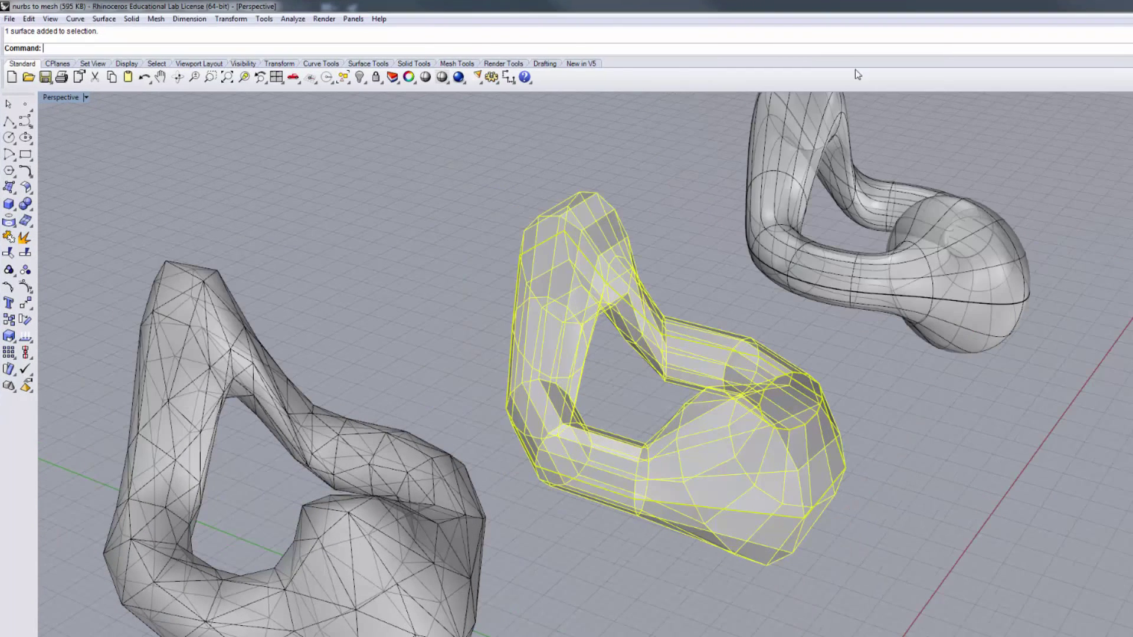
left_click(167, 24)
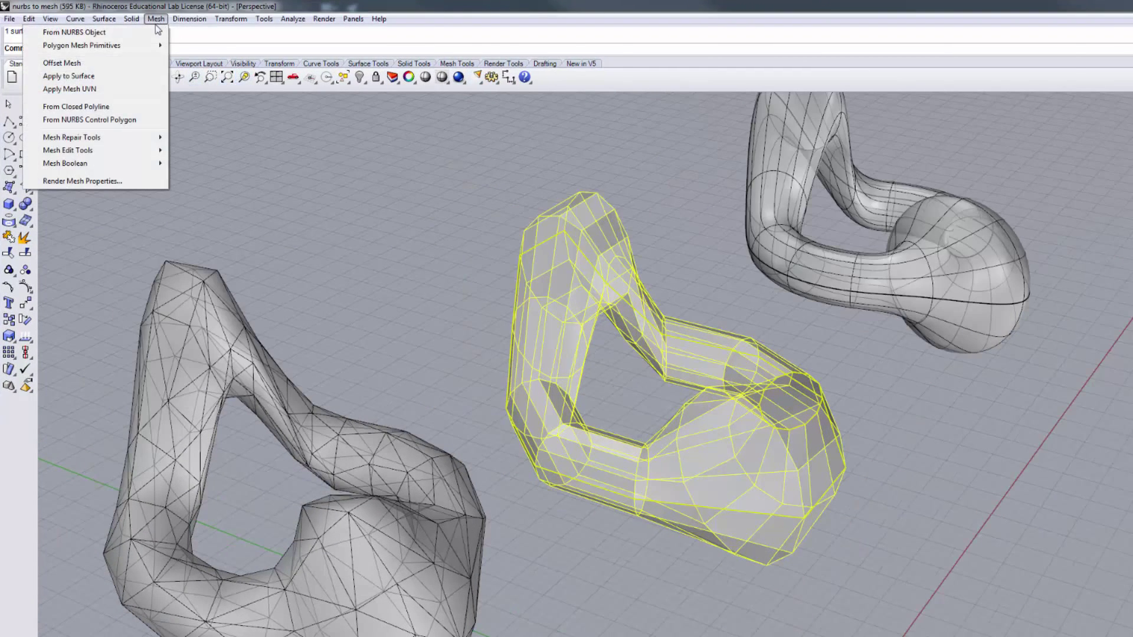
left_click(74, 32)
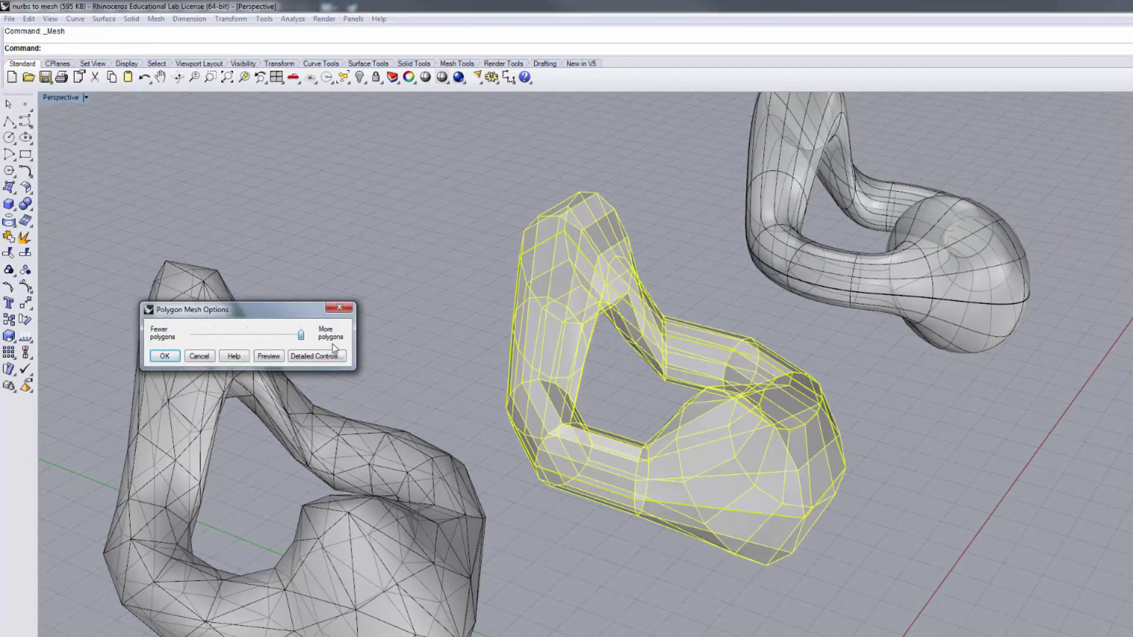
left_click_drag(193, 335, 358, 326)
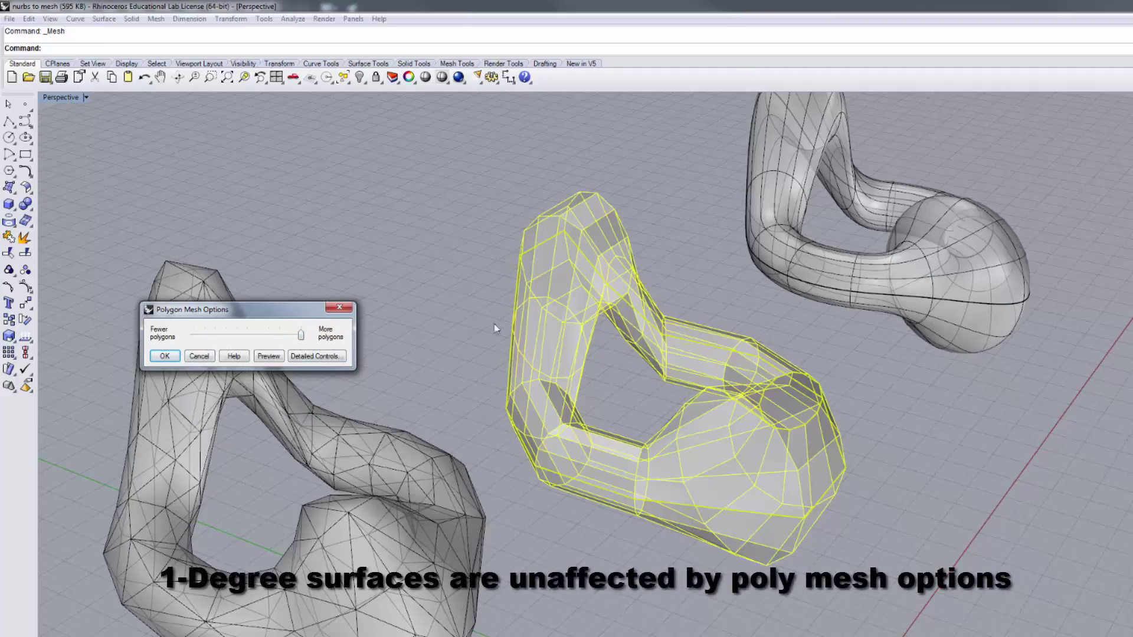
left_click(164, 356)
Step: Separate the rebuilt surface from its new mesh, placing the surface in front and the mesh farther back beside the reduced mesh
left_click_drag(718, 458, 931, 553)
left_click_drag(1014, 604, 1004, 590)
left_click_drag(731, 474, 541, 374)
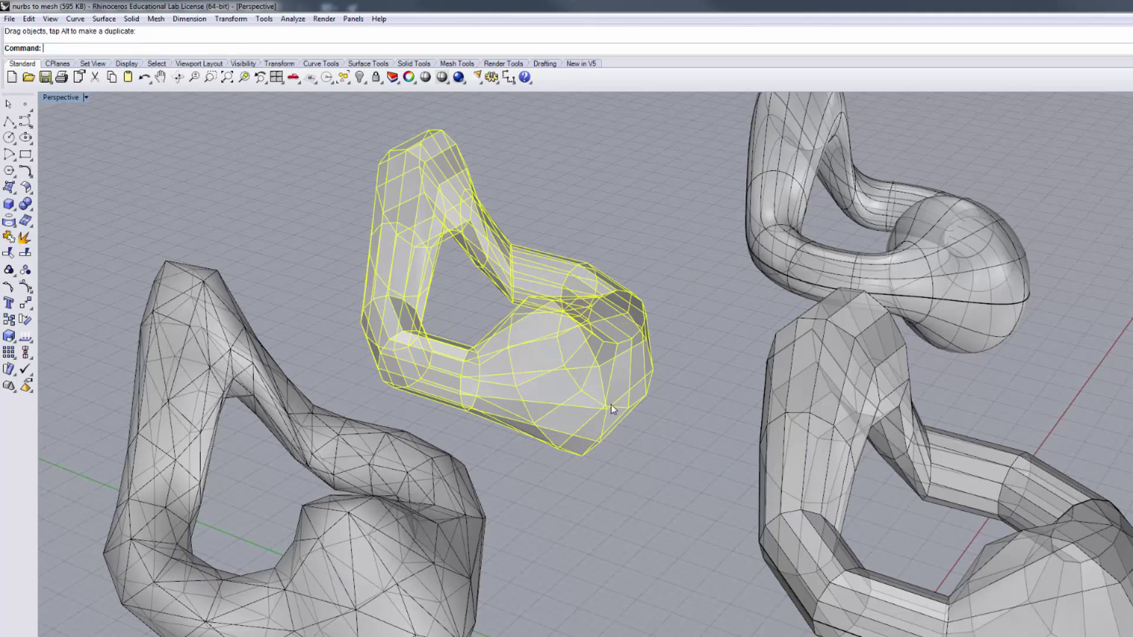
left_click(821, 478)
left_click_drag(819, 472, 716, 466)
Step: Compare the polygon counts of the mesh made from the rebuilt surface and the reduced triangular mesh in their object details
left_click(543, 350)
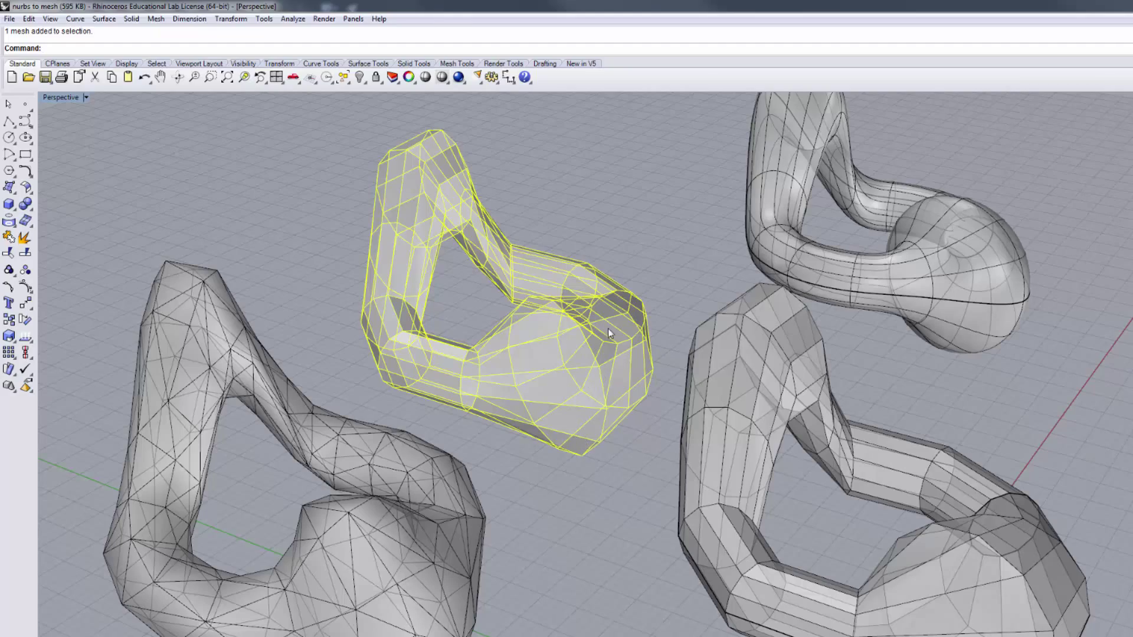
right_click_drag(725, 462, 607, 501)
left_click(590, 511)
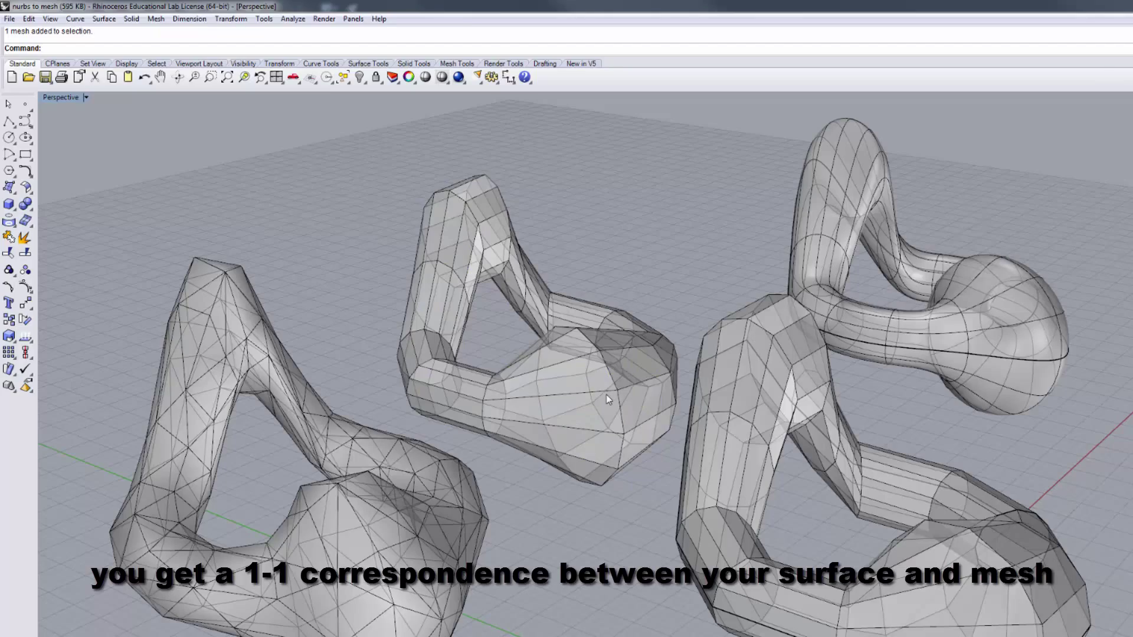
scroll(608, 454, "up", 5)
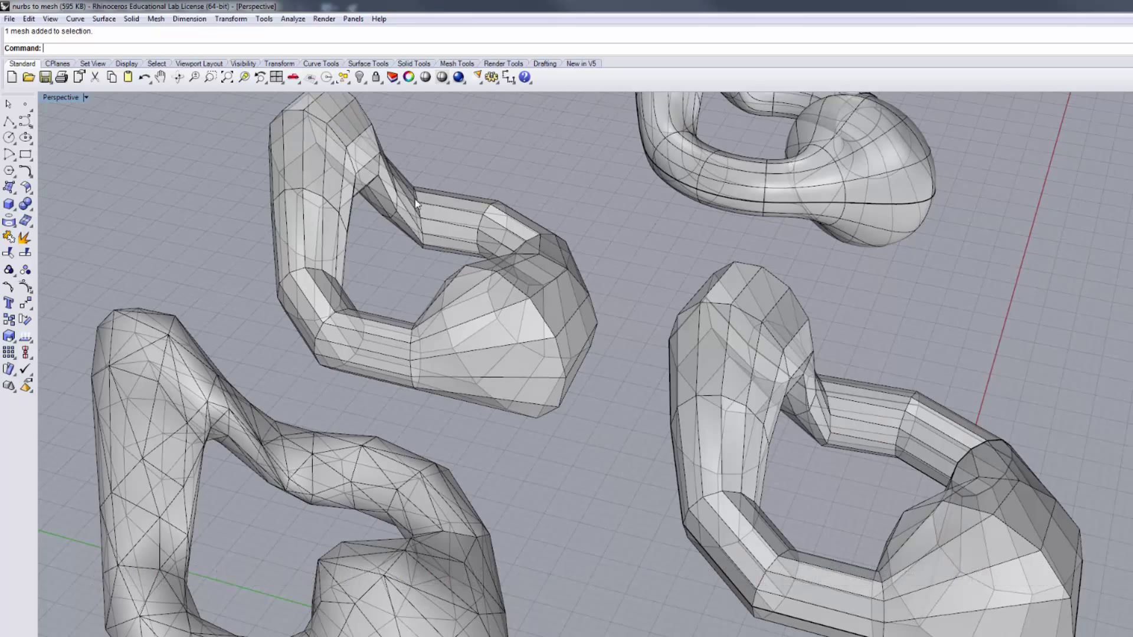
scroll(566, 344, "down", 5)
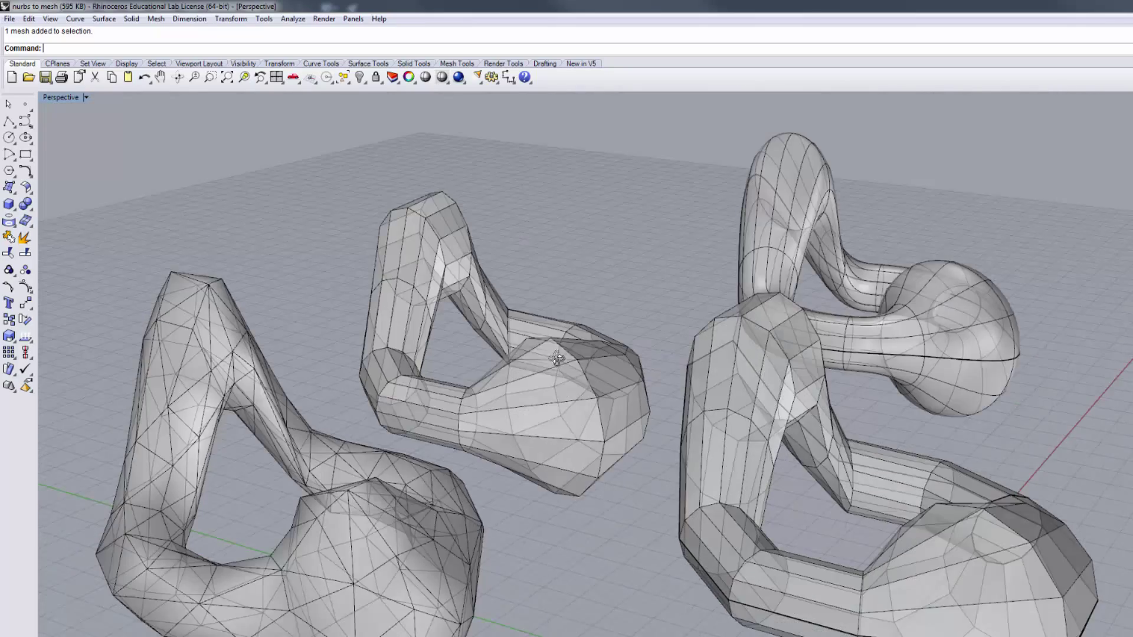
right_click_drag(565, 348, 565, 368)
left_click(561, 378)
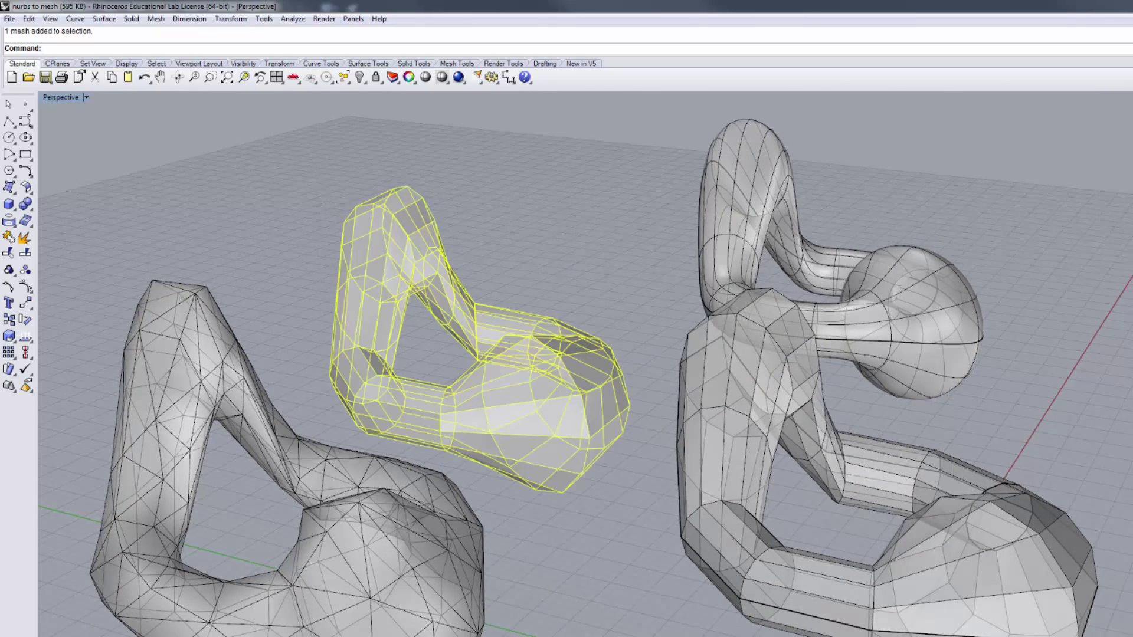
key("Return")
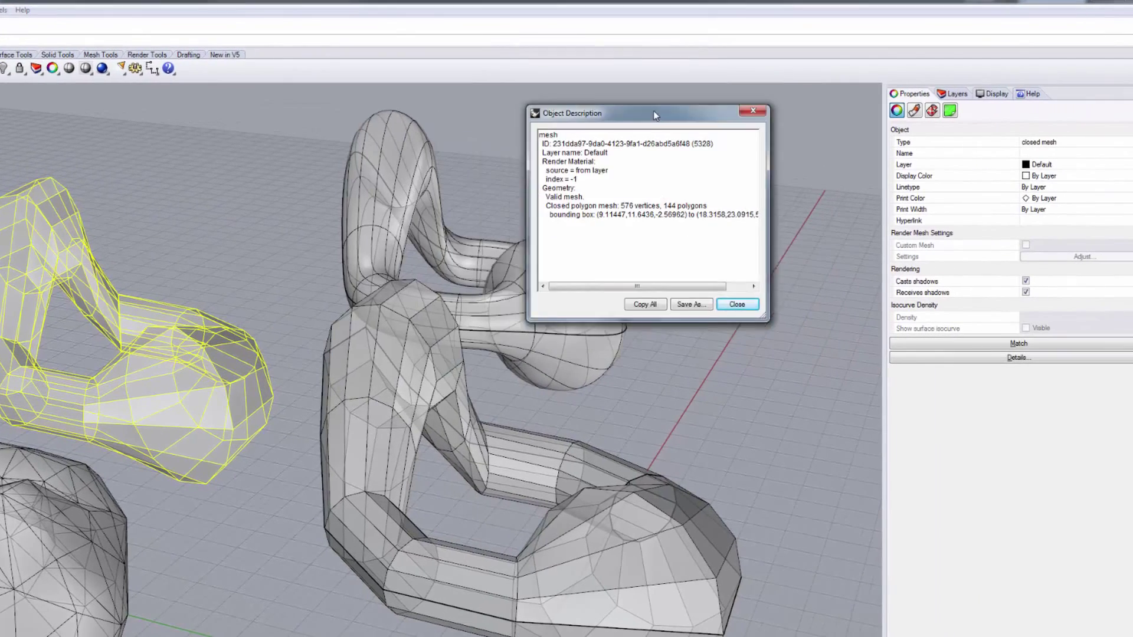
left_click_drag(654, 114, 694, 114)
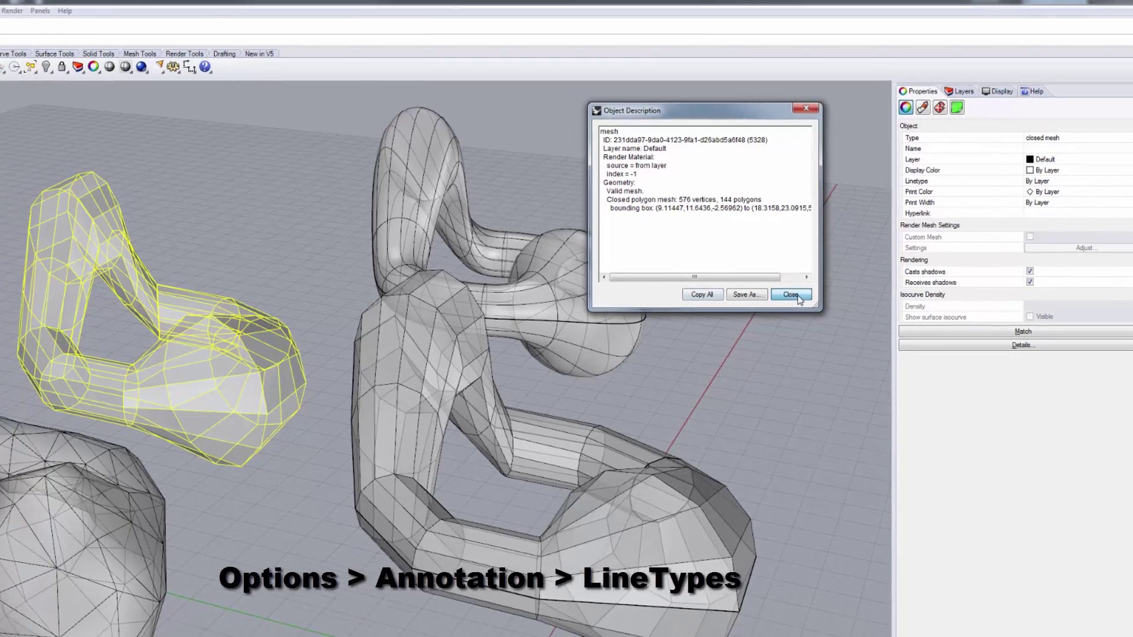
key("Escape")
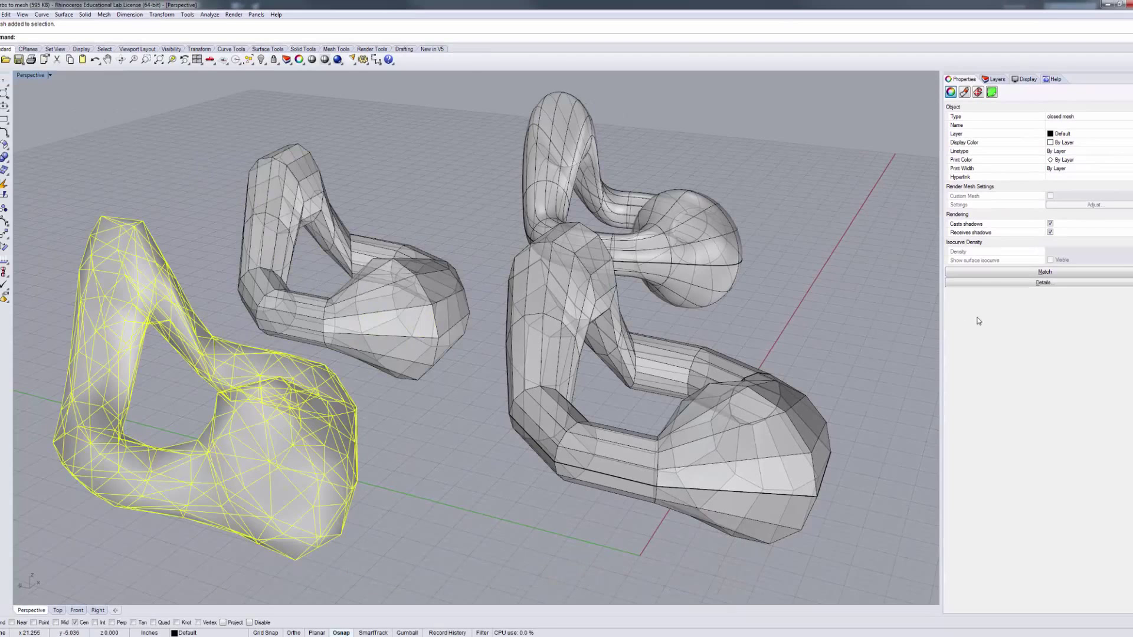
left_click(1025, 284)
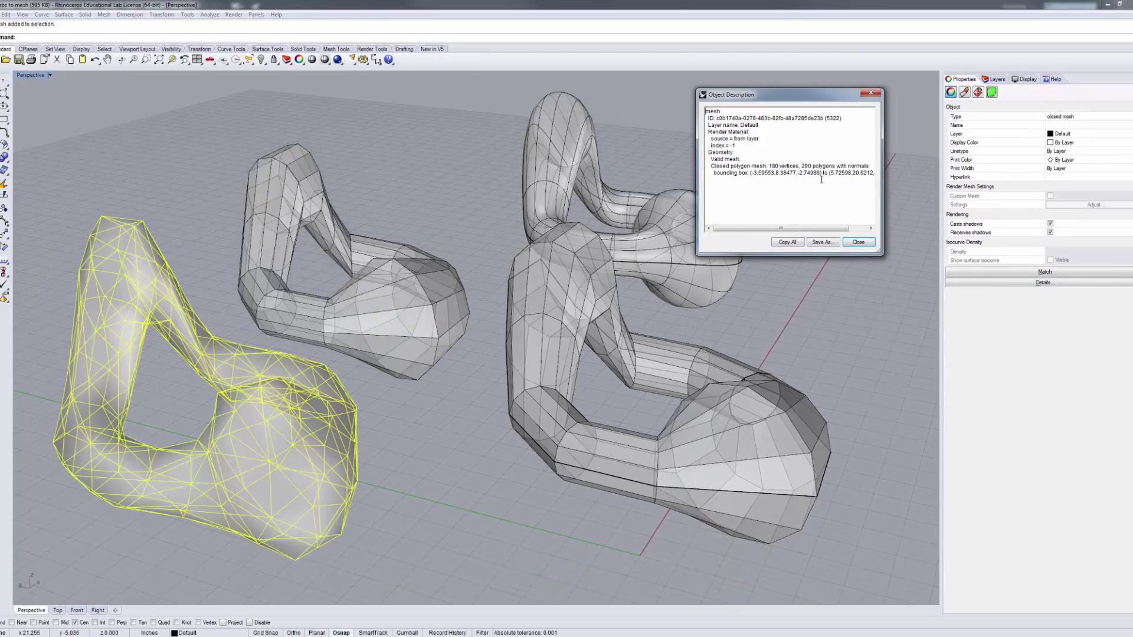
left_click(859, 243)
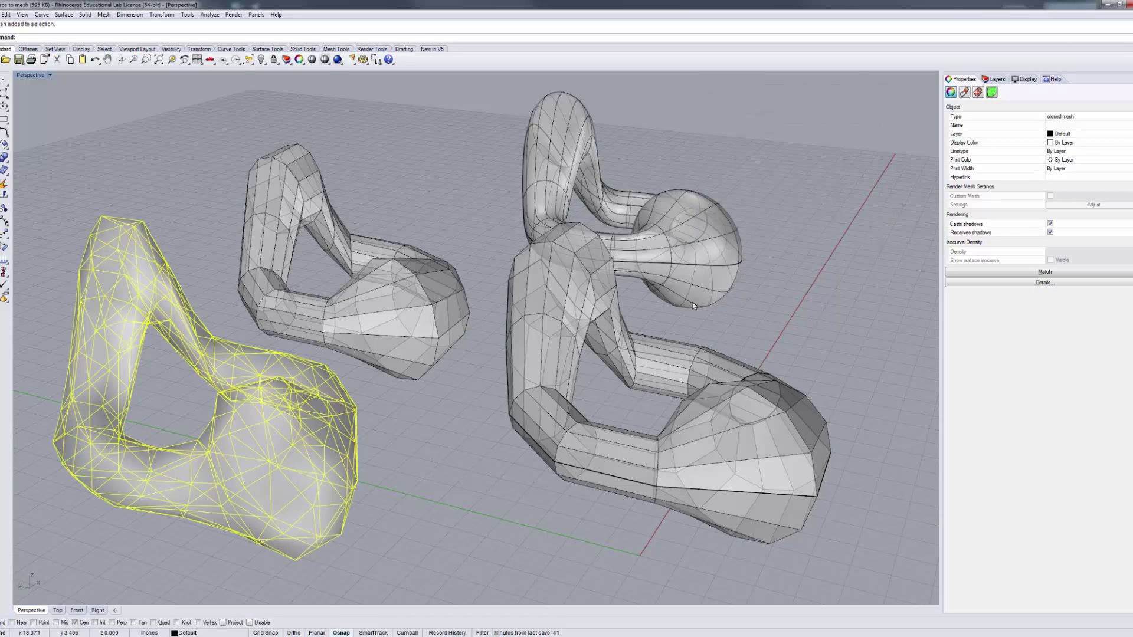
Step: Duplicate the remaining smooth NURBS surface and space the two apart, with the original behind and the copy near the red axis
right_click_drag(733, 334, 732, 336)
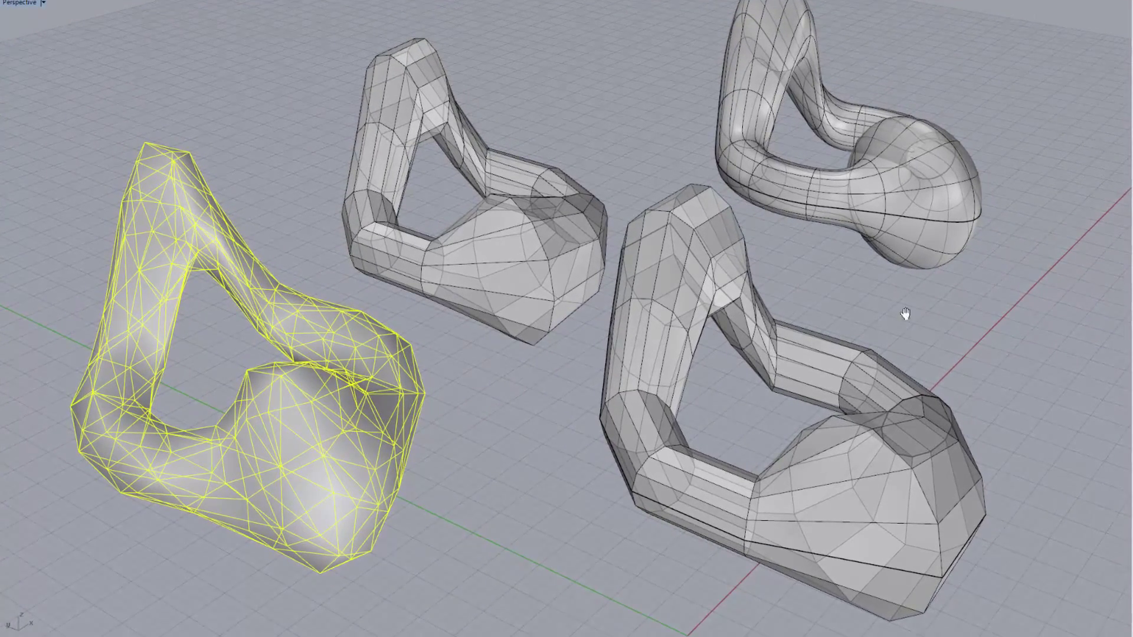
right_click_drag(904, 314, 661, 377)
left_click(739, 247)
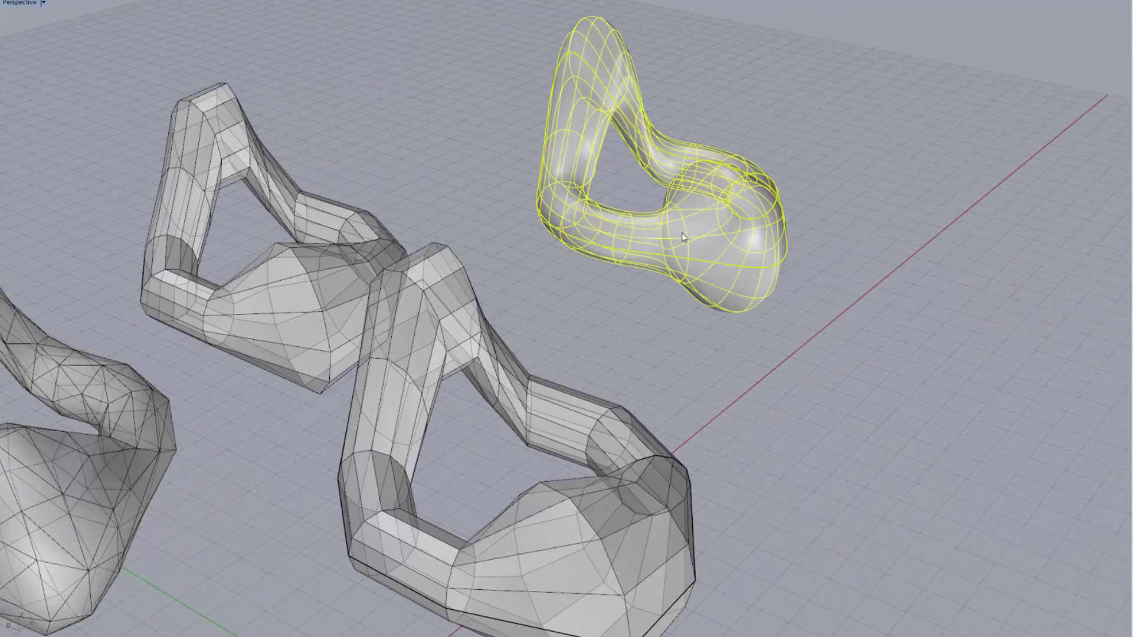
mouse_move(682, 233)
left_mouse_down()
mouse_move(898, 336)
mouse_move(968, 354)
left_mouse_up()
left_click_drag(713, 216, 582, 164)
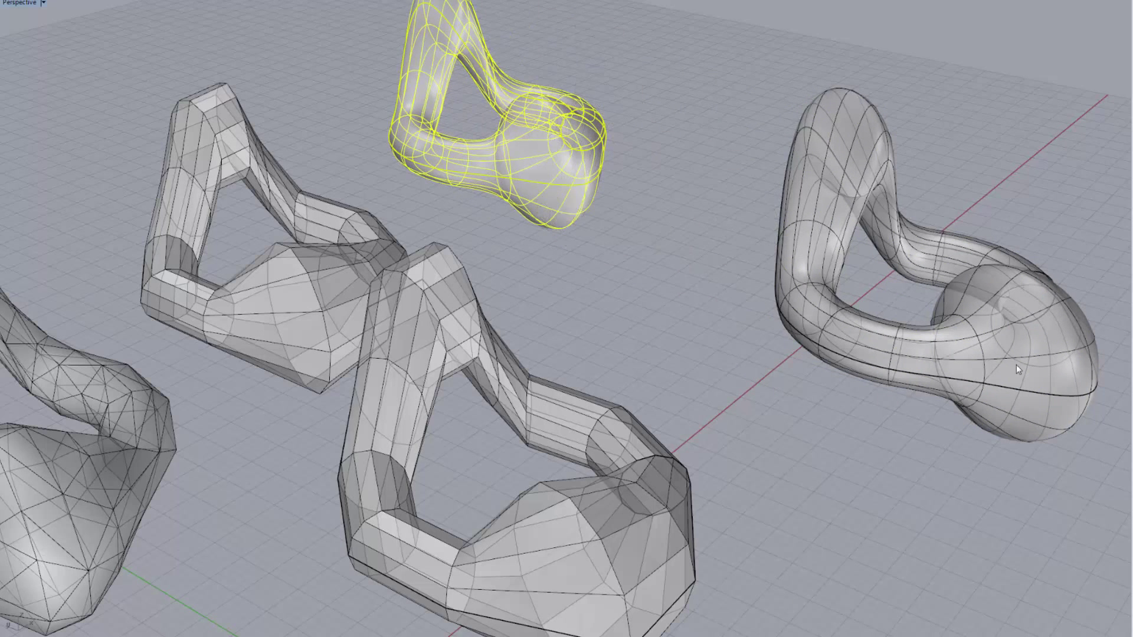
left_click_drag(1016, 365, 974, 325)
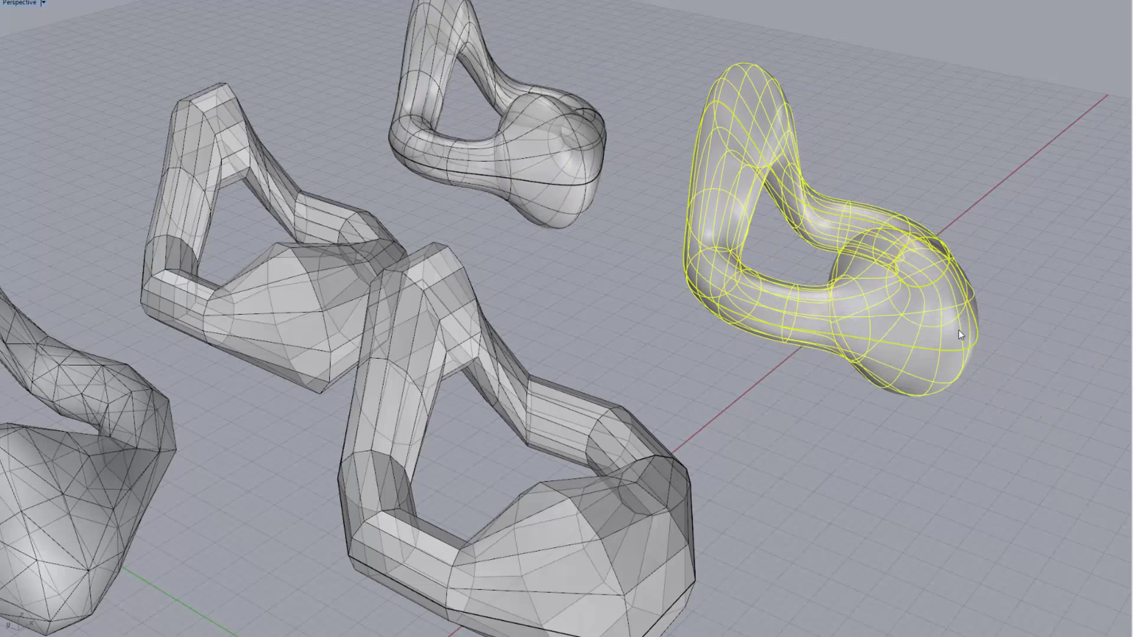
Step: Try rebuilding the smooth copy near the red axis with 18 U and 18 V points at degree 1, then undo the rebuild
type("Rebuild")
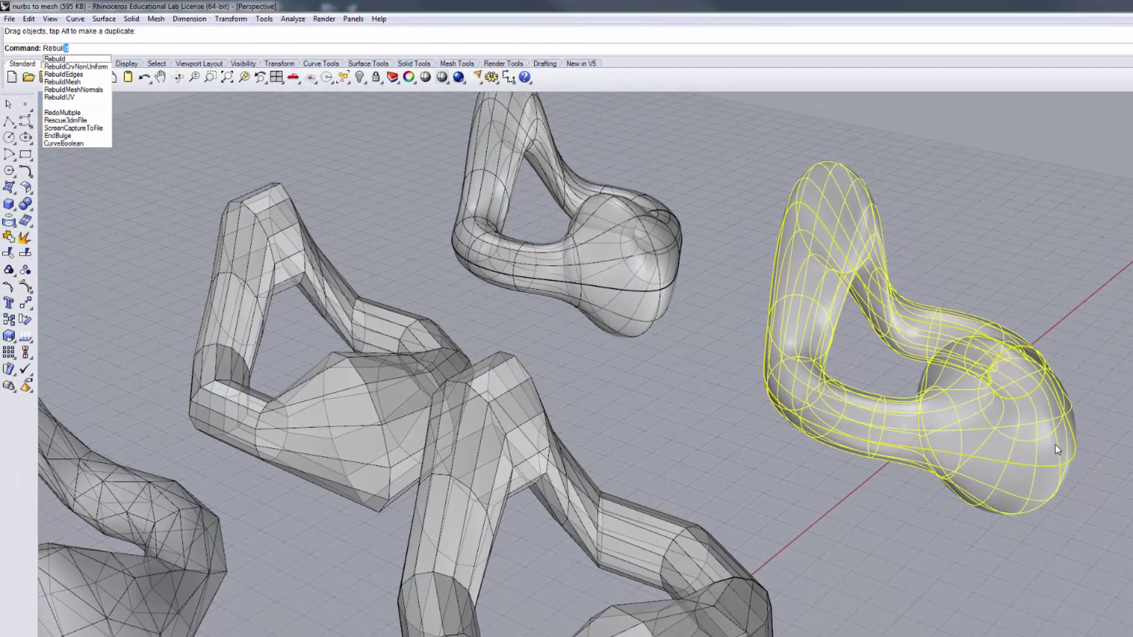
key("Return")
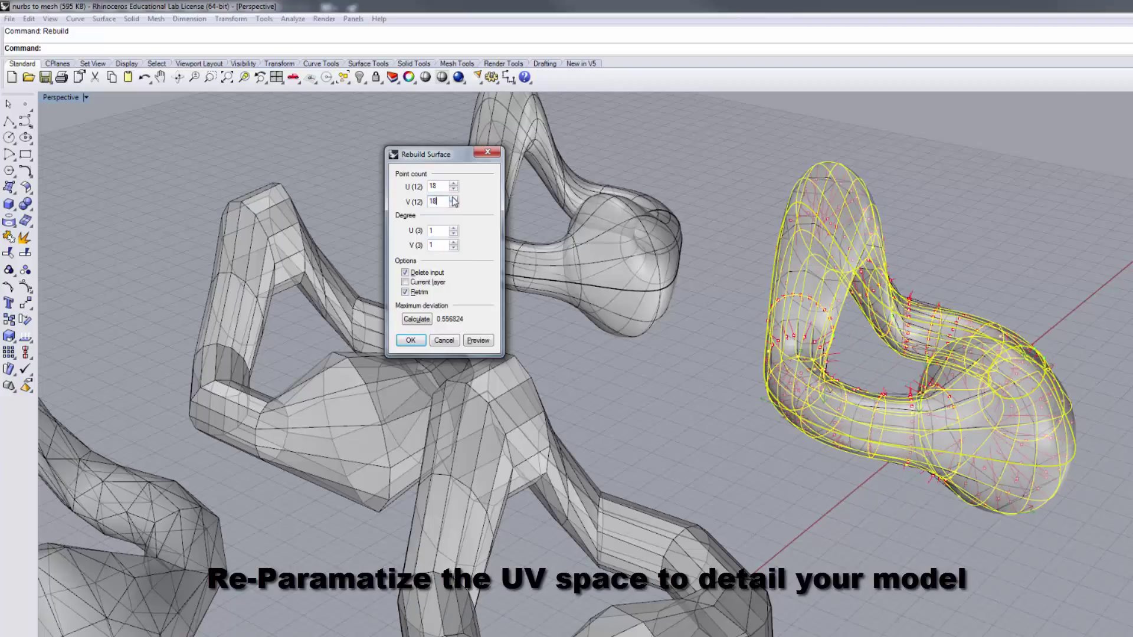
key("Tab")
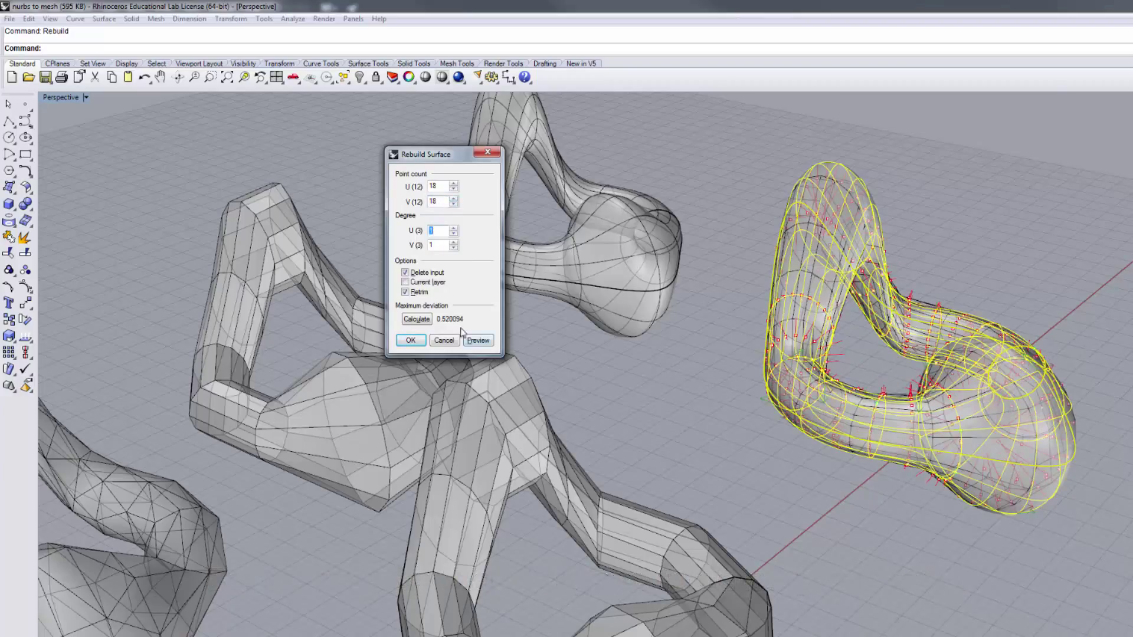
left_click(478, 340)
left_click(410, 340)
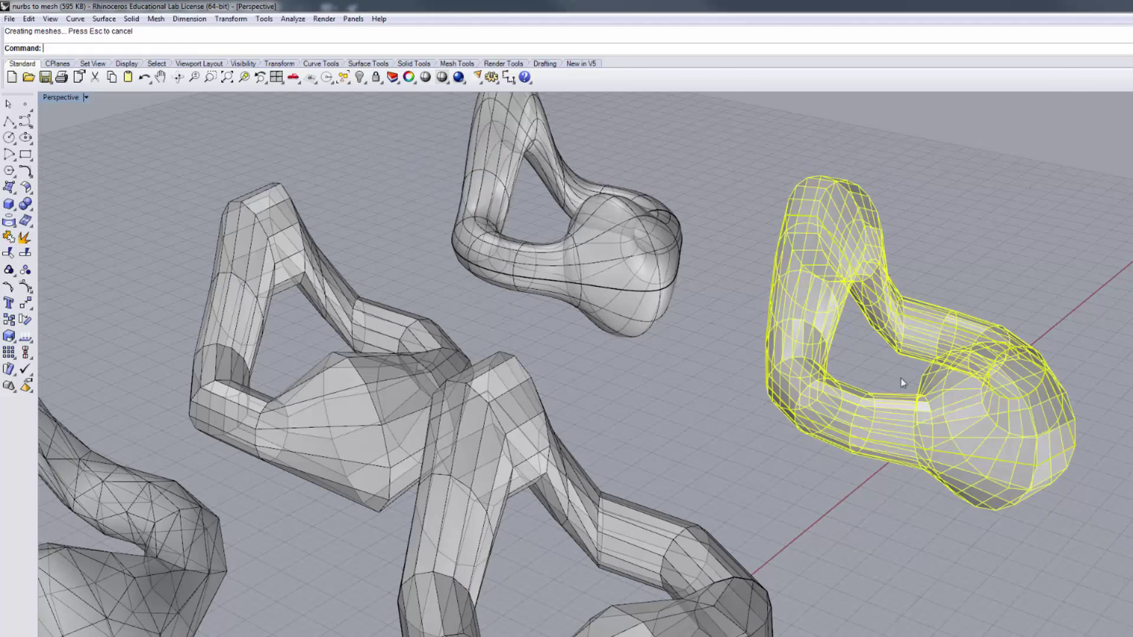
left_click(1039, 292)
mouse_move(1040, 295)
right_mouse_down()
mouse_move(961, 304)
mouse_move(1071, 291)
mouse_move(1060, 286)
right_mouse_up()
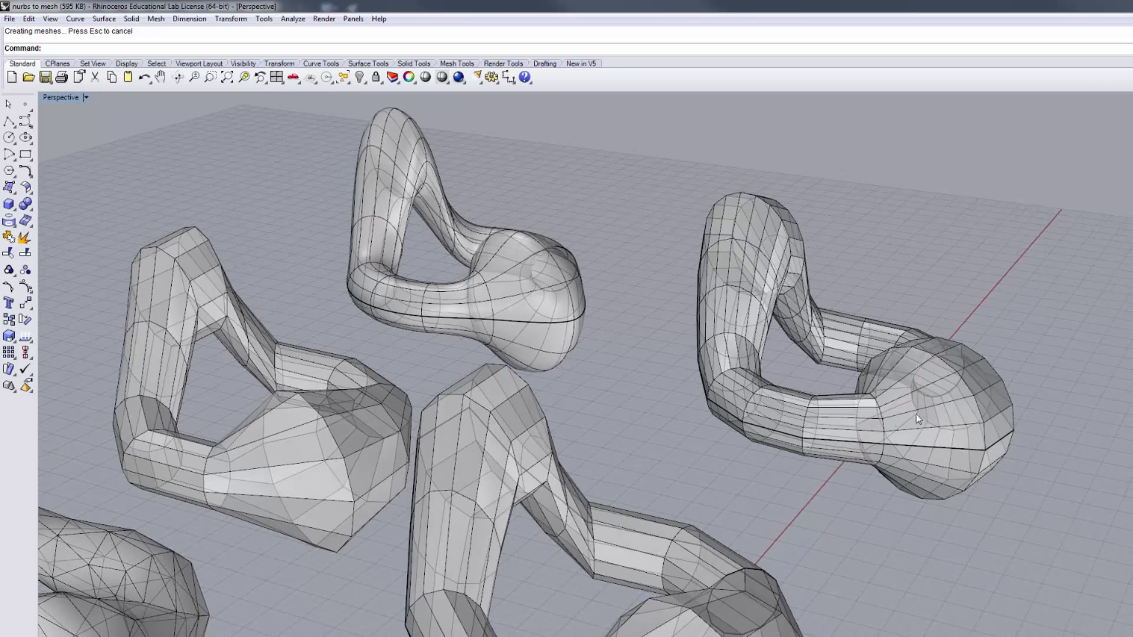
right_click_drag(912, 420, 838, 413)
key("ctrl+z")
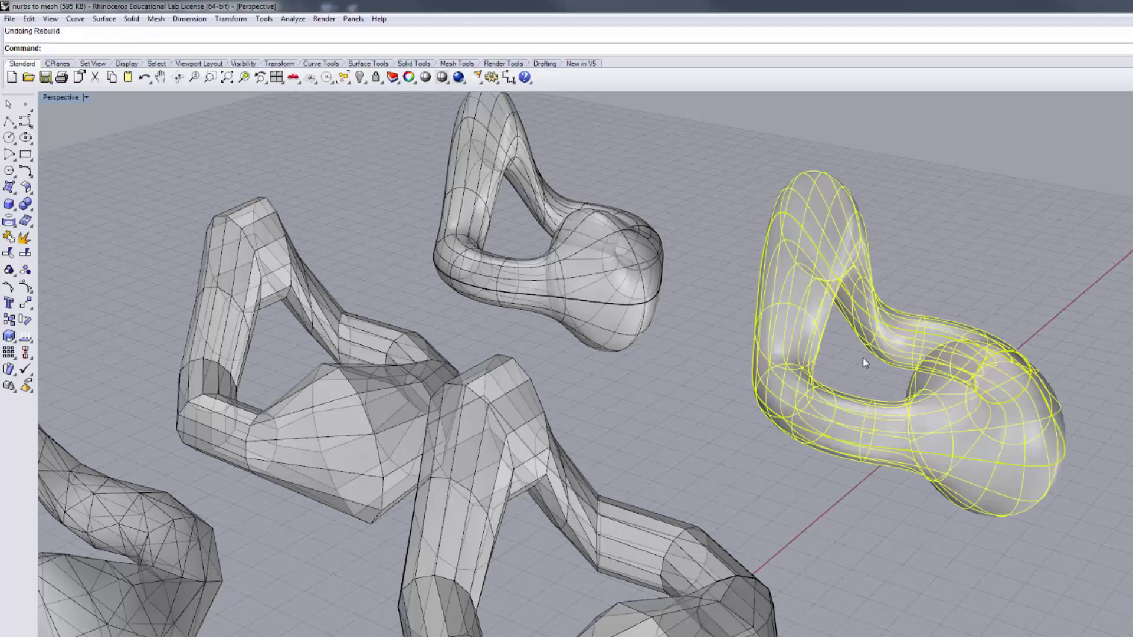
Step: Rebuild the smooth copy near the red axis with 24 points in U, 12 in V, and degree 1 in both directions
key("Return")
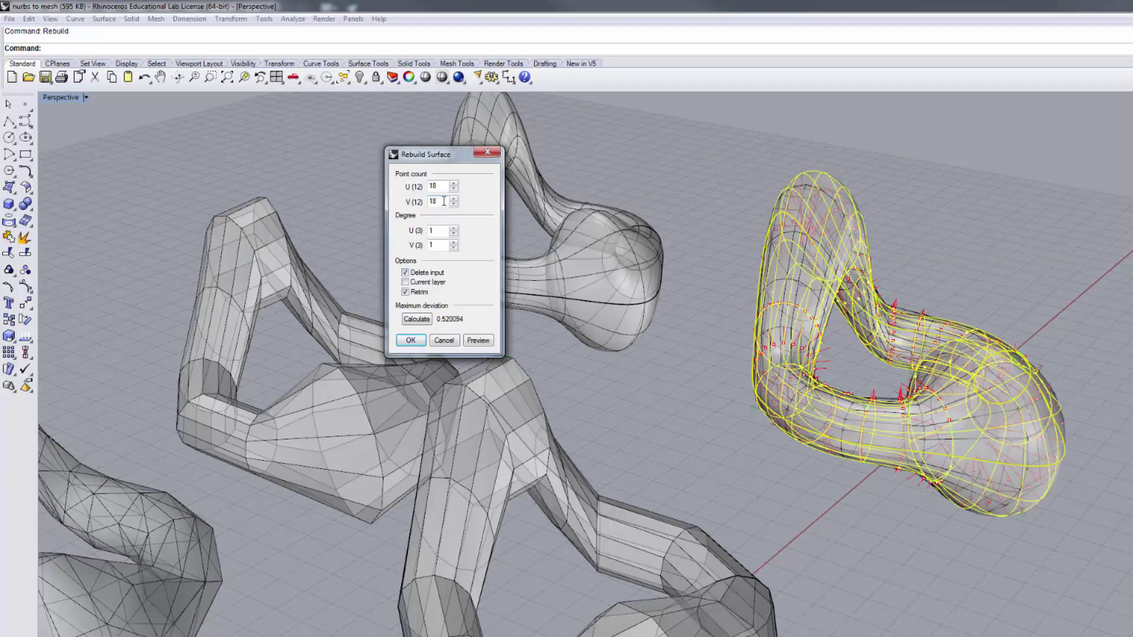
left_click_drag(444, 201, 425, 205)
type("12")
double_click(432, 186)
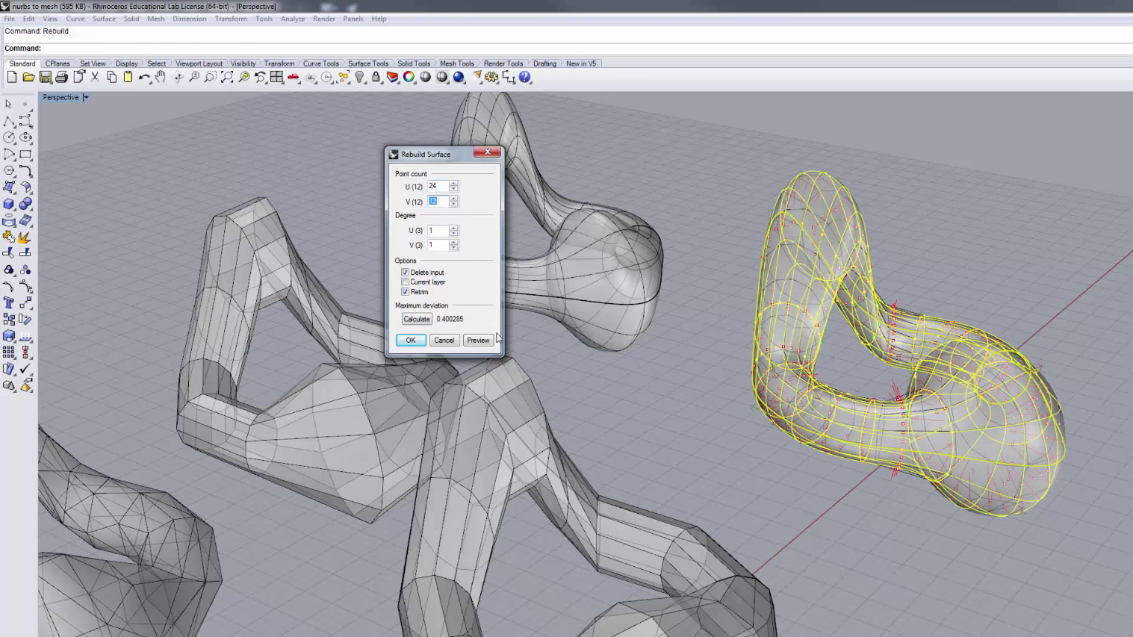
left_click(421, 339)
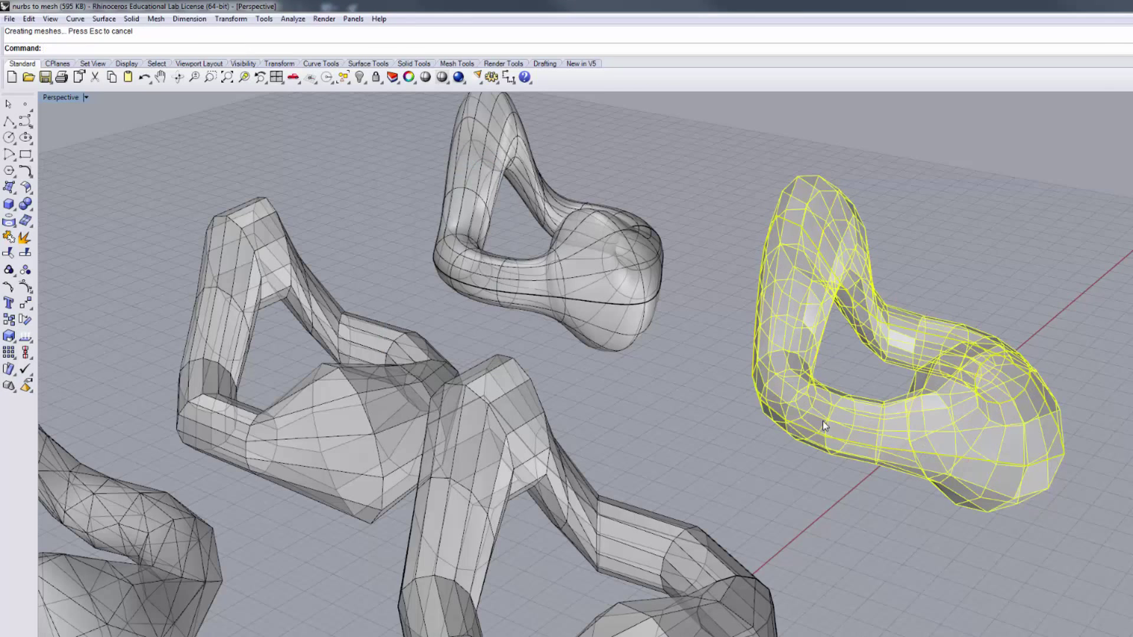
scroll(835, 483, "up", 5)
right_click_drag(835, 483, 858, 248)
left_click(903, 284)
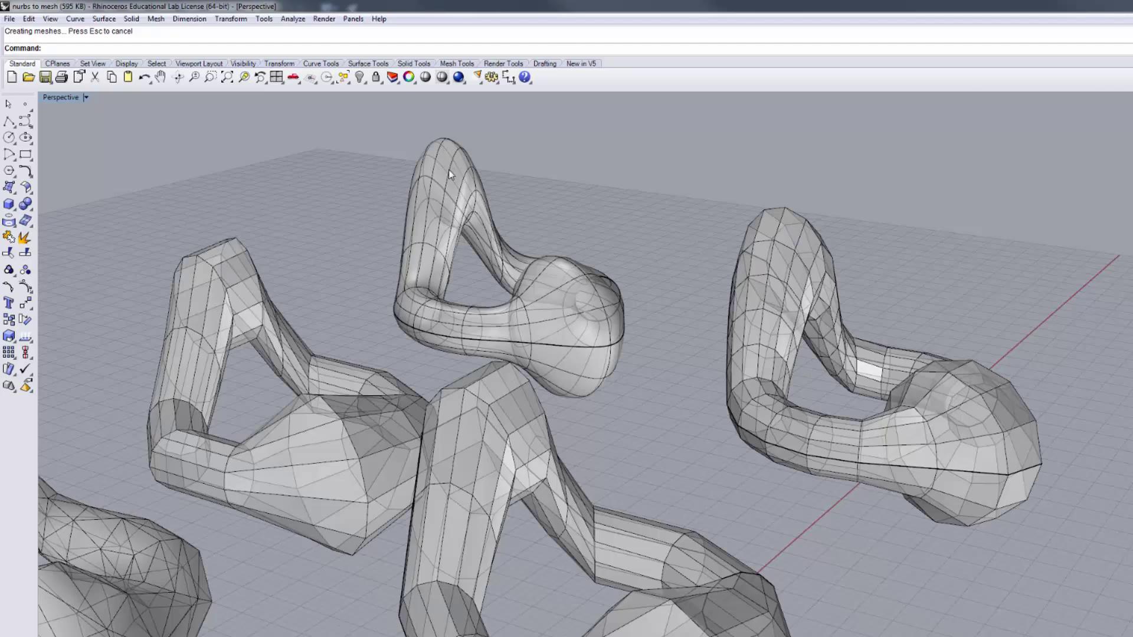
Step: Create a polygon mesh from the newly rebuilt surface, with the density at the fewer-polygons end
mouse_move(870, 395)
right_mouse_down()
mouse_move(835, 430)
mouse_move(823, 423)
mouse_move(873, 404)
right_mouse_up()
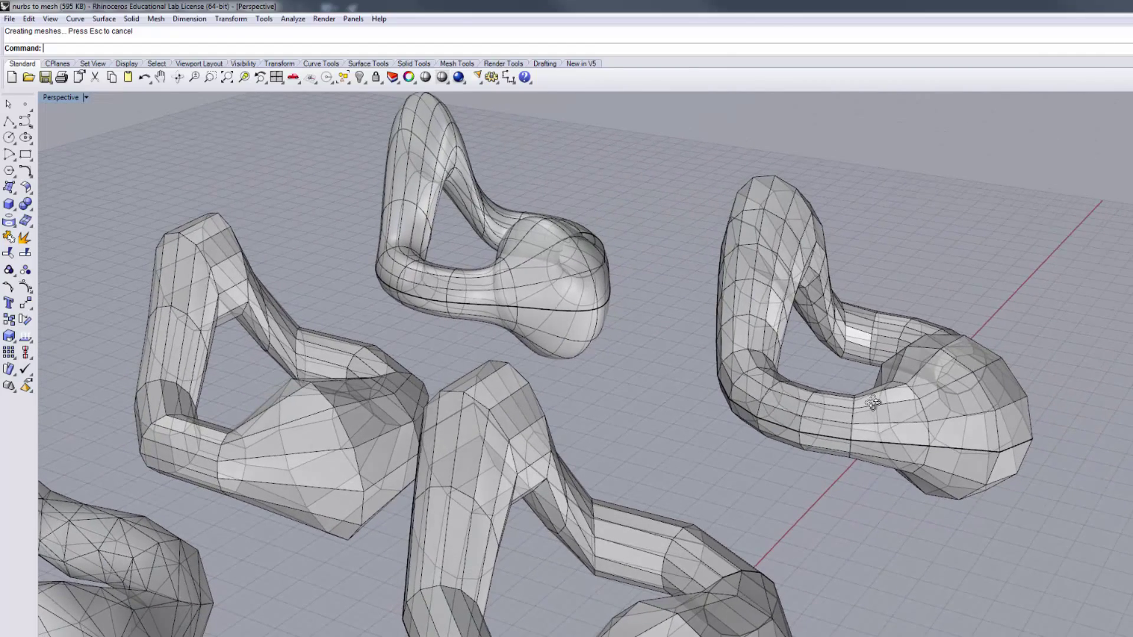
left_click(986, 404)
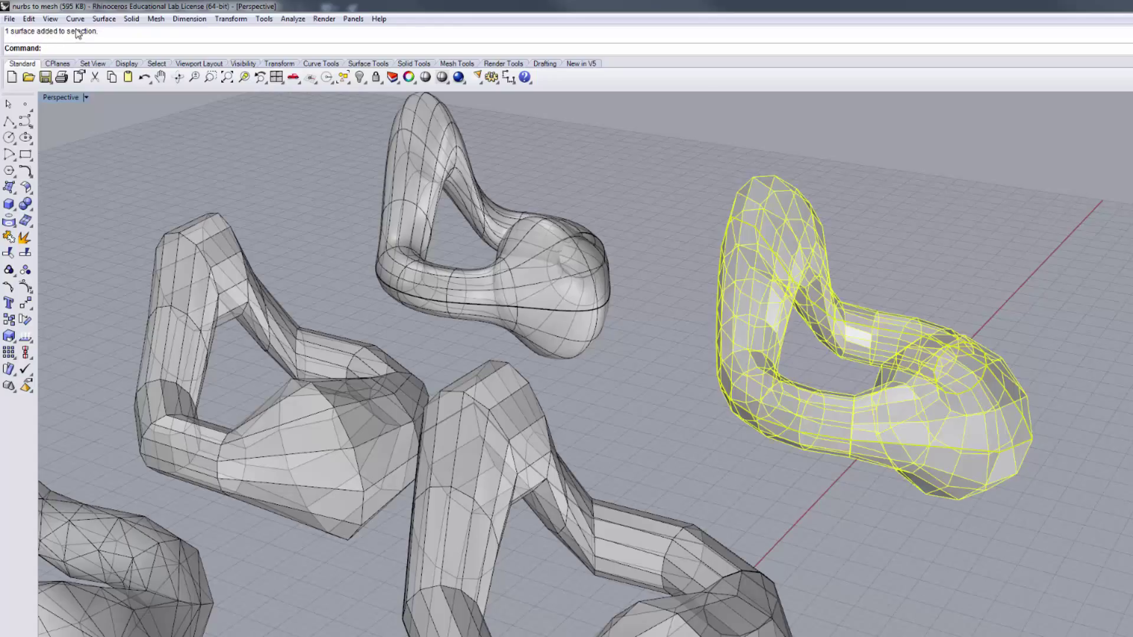
left_click(156, 19)
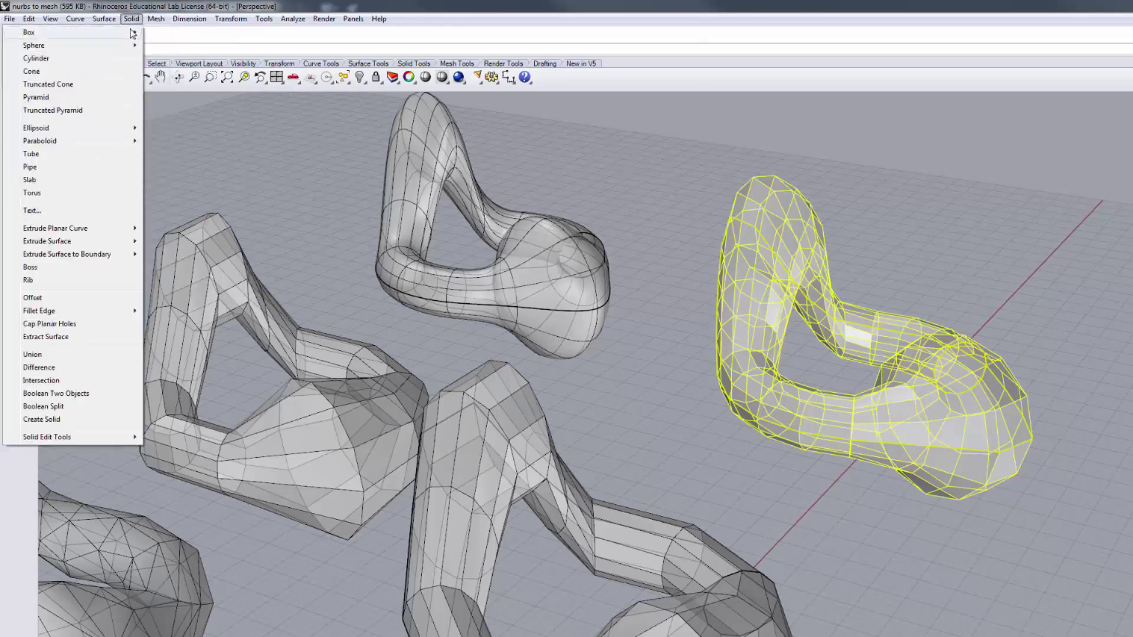
left_click(150, 34)
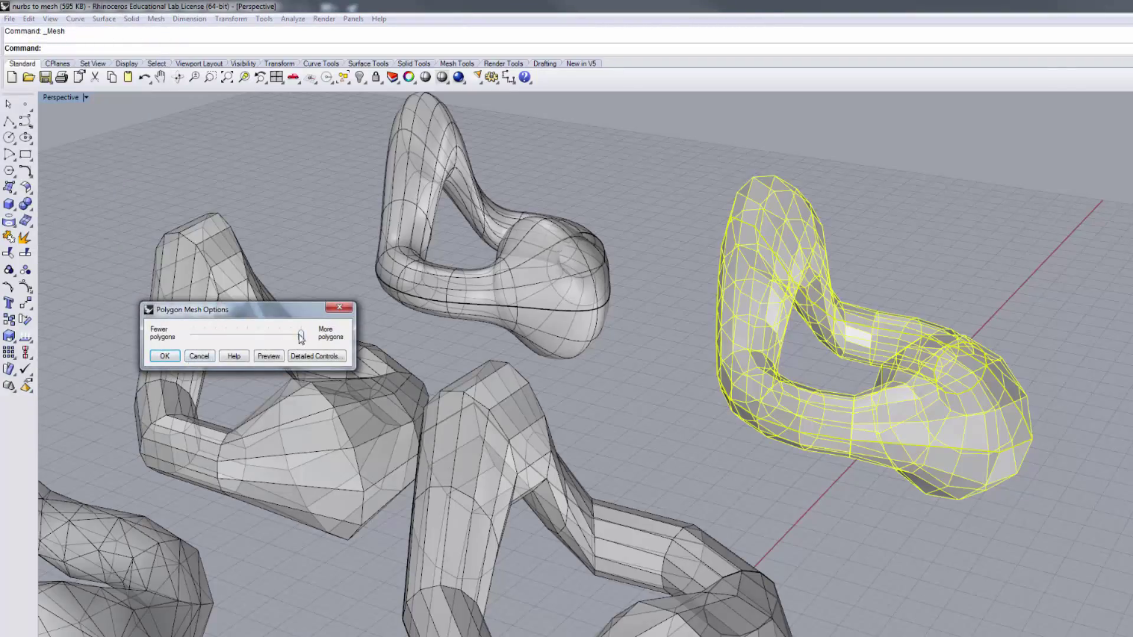
left_click_drag(300, 335, 193, 335)
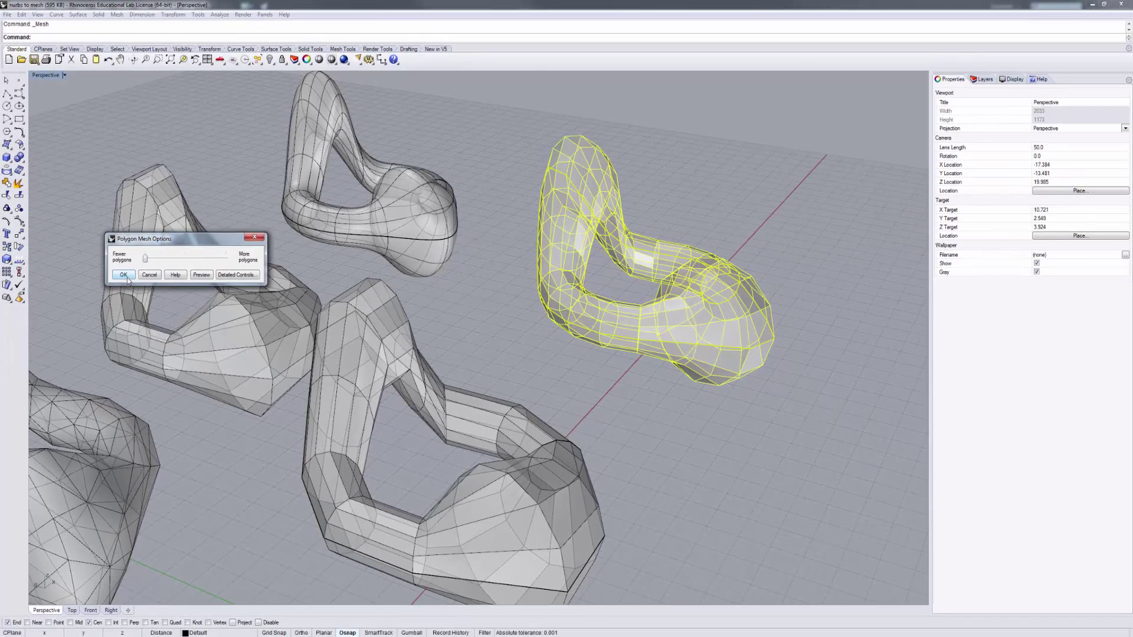
left_click(124, 275)
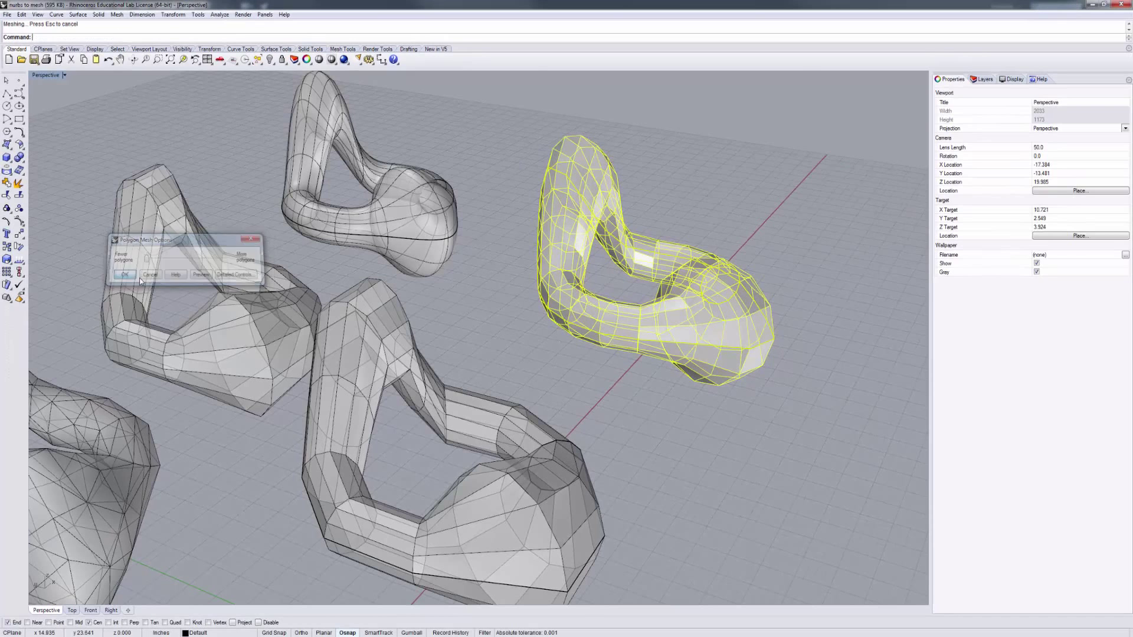
Step: Separate the rebuilt surface from its new mesh, placing the surface farther back along the red axis and the mesh slightly forward
left_click_drag(670, 326, 805, 205)
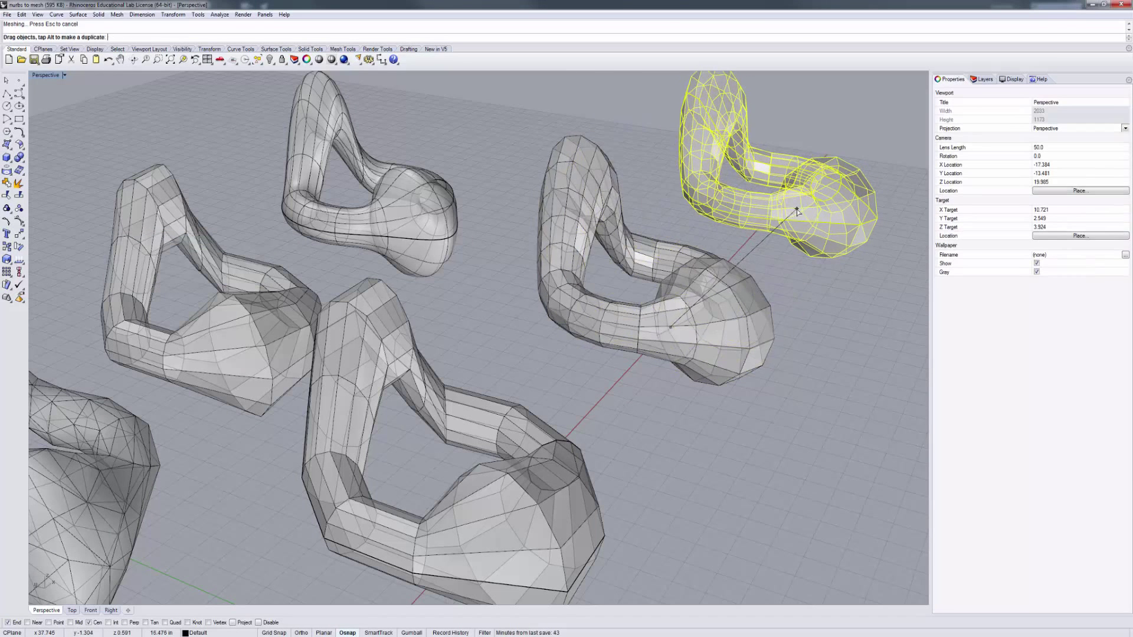
left_click(679, 329)
left_click_drag(684, 325, 648, 349)
left_click_drag(820, 219, 779, 245)
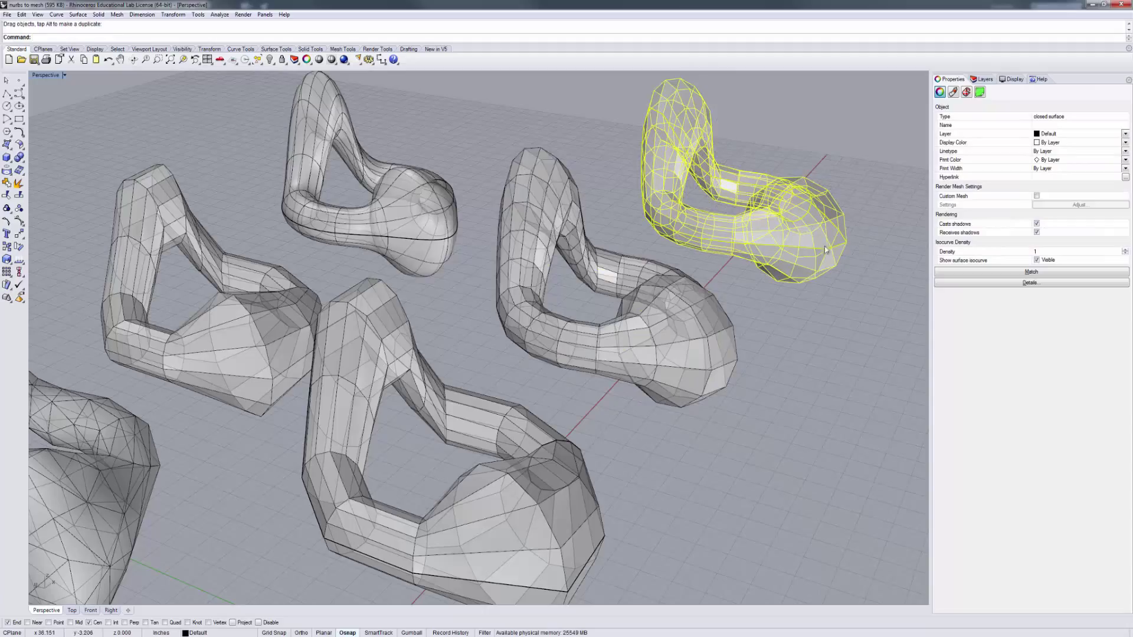
Step: Check the polygon count of the new mesh in its object details
left_click(698, 378)
left_click(1017, 285)
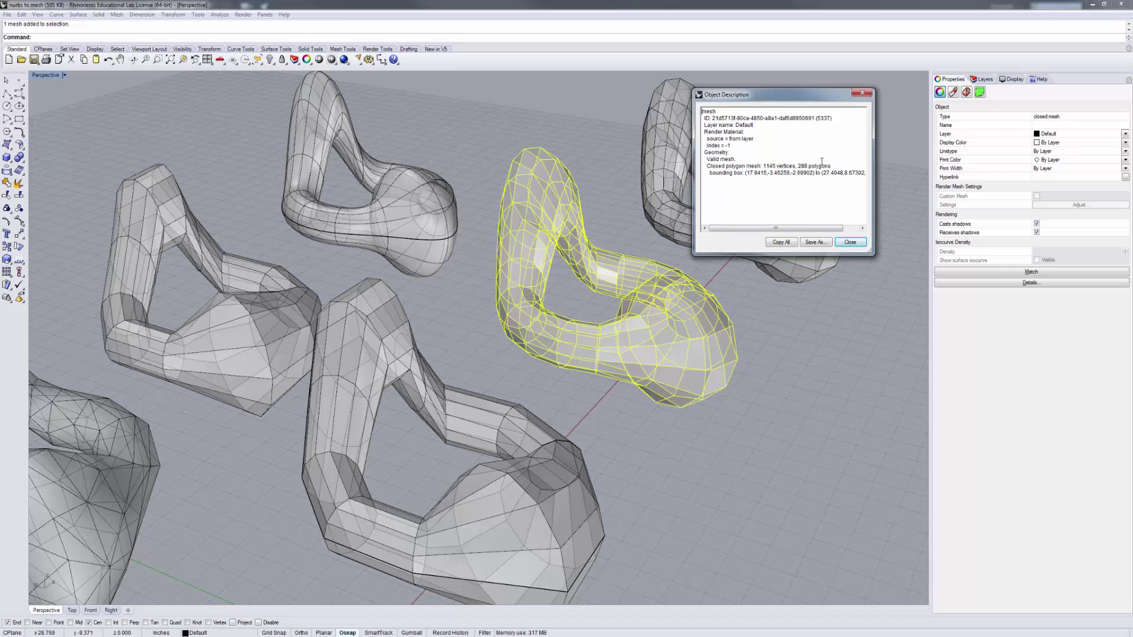
left_click(851, 242)
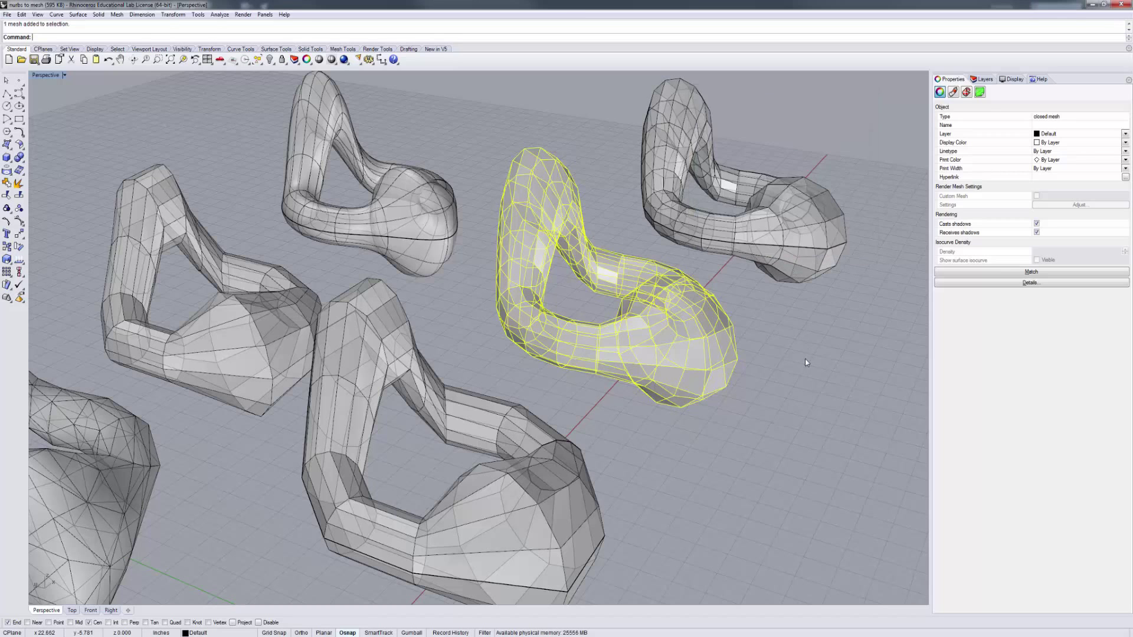
left_click(807, 357)
Step: Move the new mesh to the front, beside the reduced triangular mesh
scroll(807, 357, "down", 5)
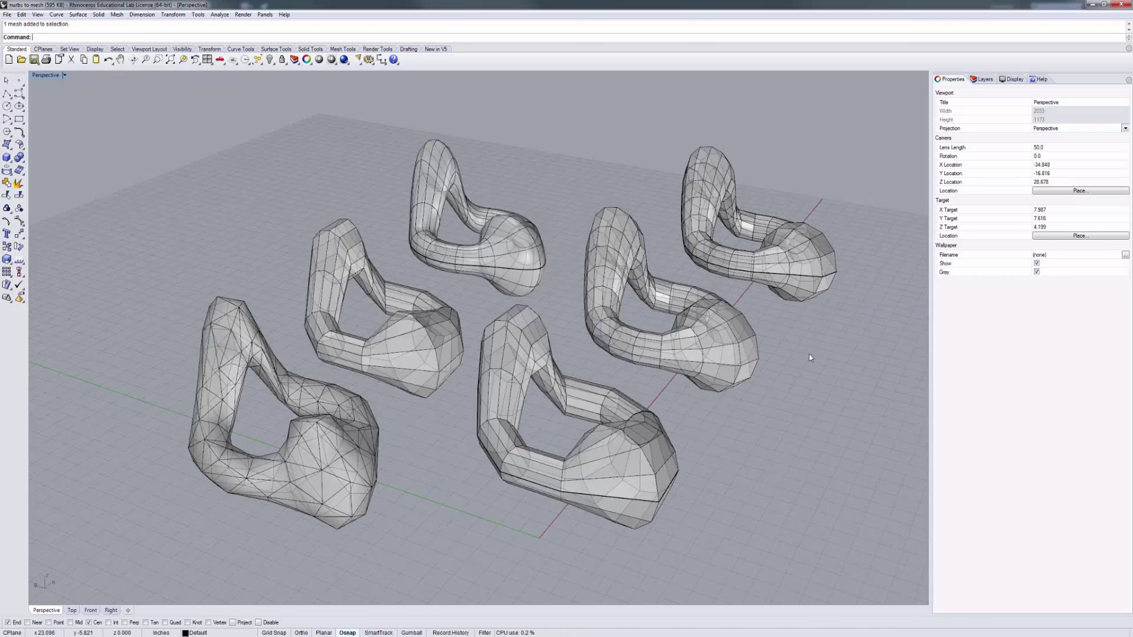
left_click_drag(746, 364, 393, 522)
left_click(502, 520)
Step: Delete the earlier, coarser rebuilt surface and the mesh made from it
right_click_drag(511, 513, 473, 498)
scroll(473, 496, "up", 3)
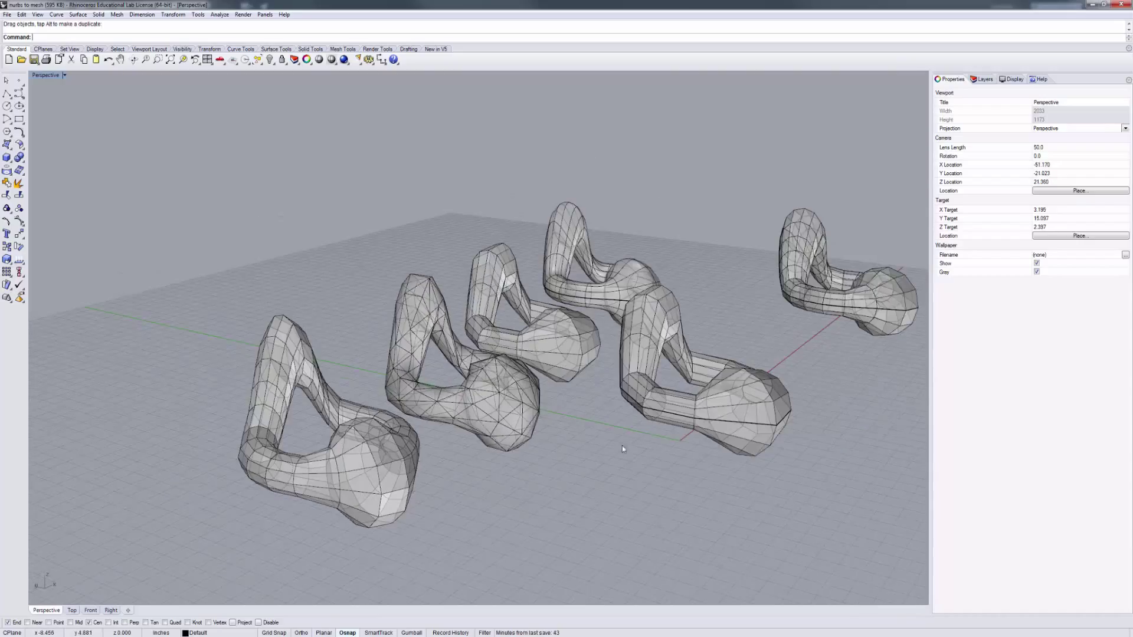
left_click(719, 422)
left_click(559, 344, "shift")
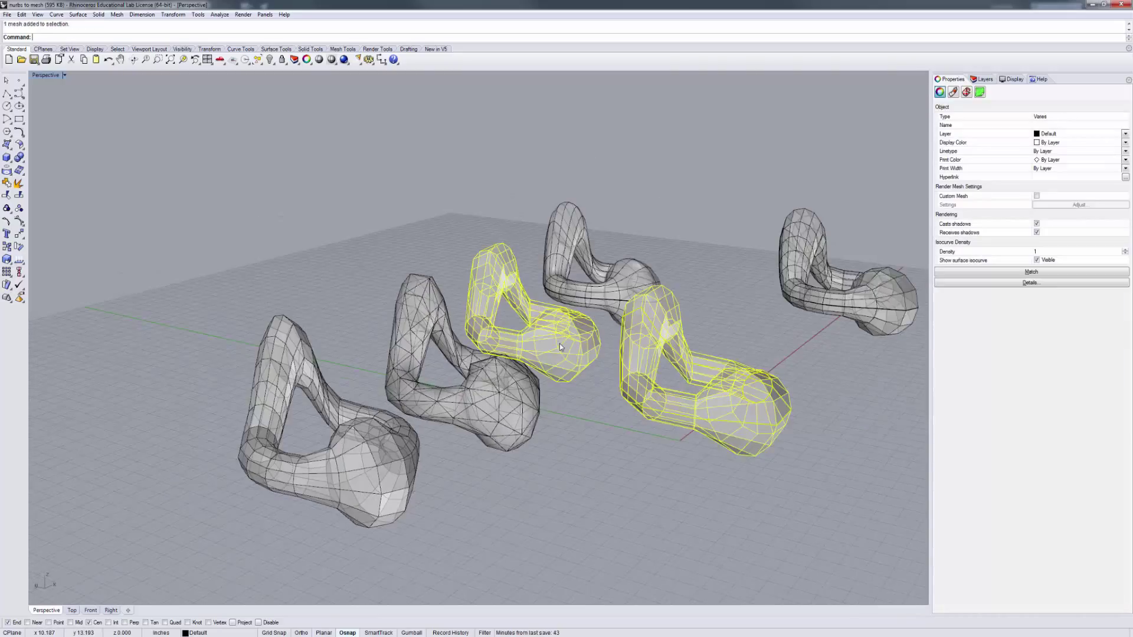
key("Delete")
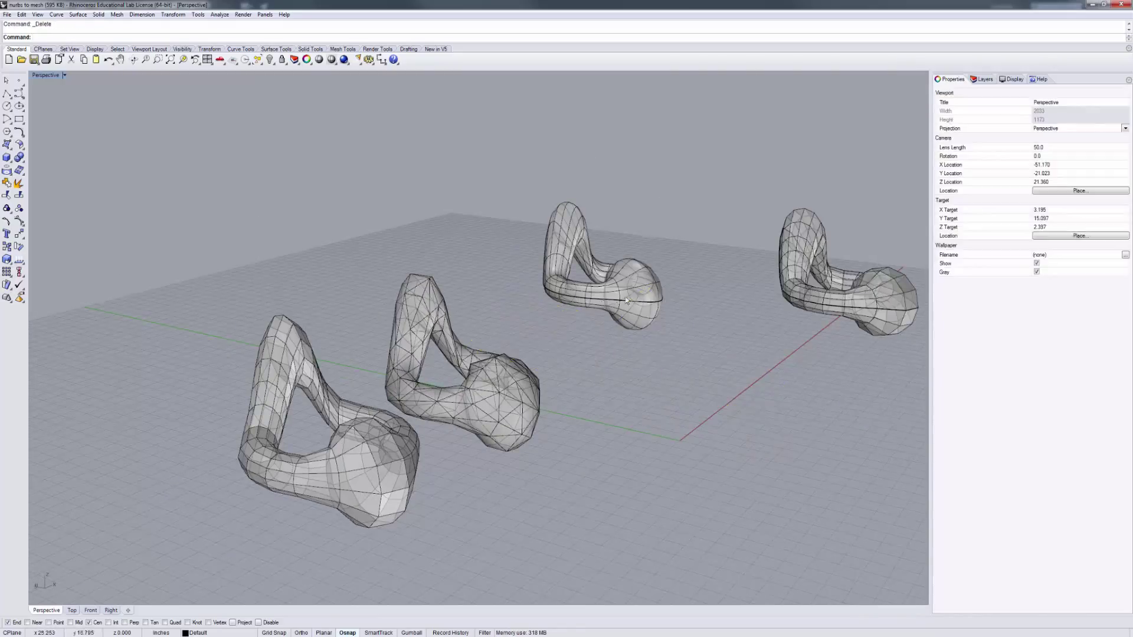
Step: Line up the models for comparison, with the smooth NURBS surface between the reduced triangular mesh and the new mesh
left_click_drag(626, 295, 599, 308)
right_click_drag(599, 418, 588, 433)
left_click_drag(332, 492, 745, 244)
left_click_drag(487, 406, 500, 393)
right_click_drag(664, 387, 582, 364)
scroll(572, 321, "up", 4)
left_click(579, 363)
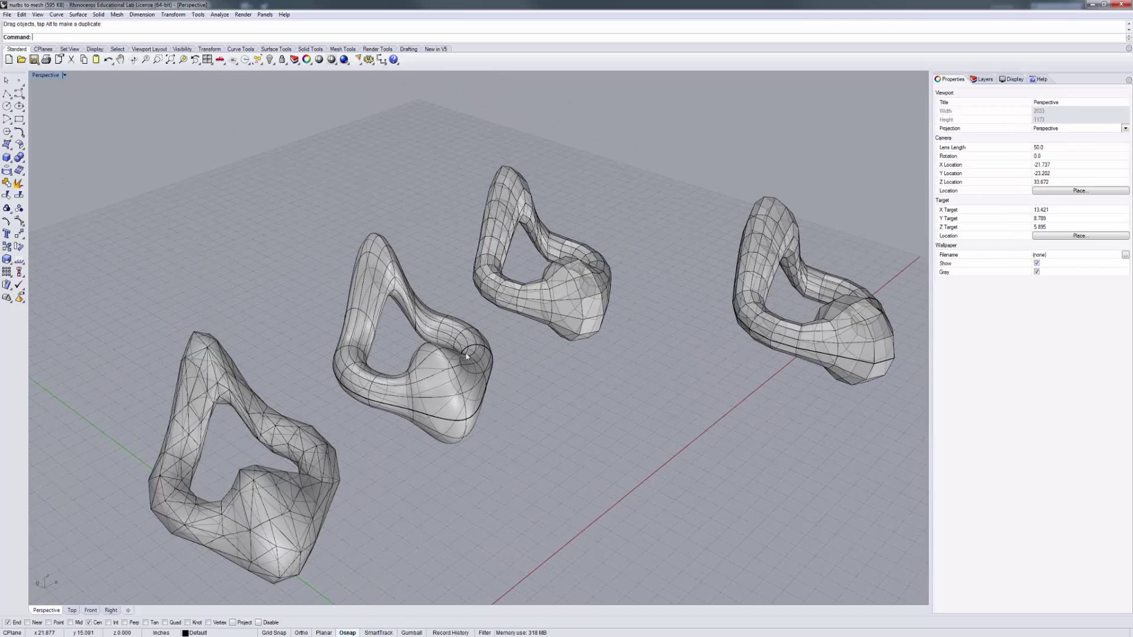
Step: Examine how closely the triangular mesh and the mesh from the rebuilt surface follow the smooth original, from several angles
right_click_drag(530, 440, 523, 418)
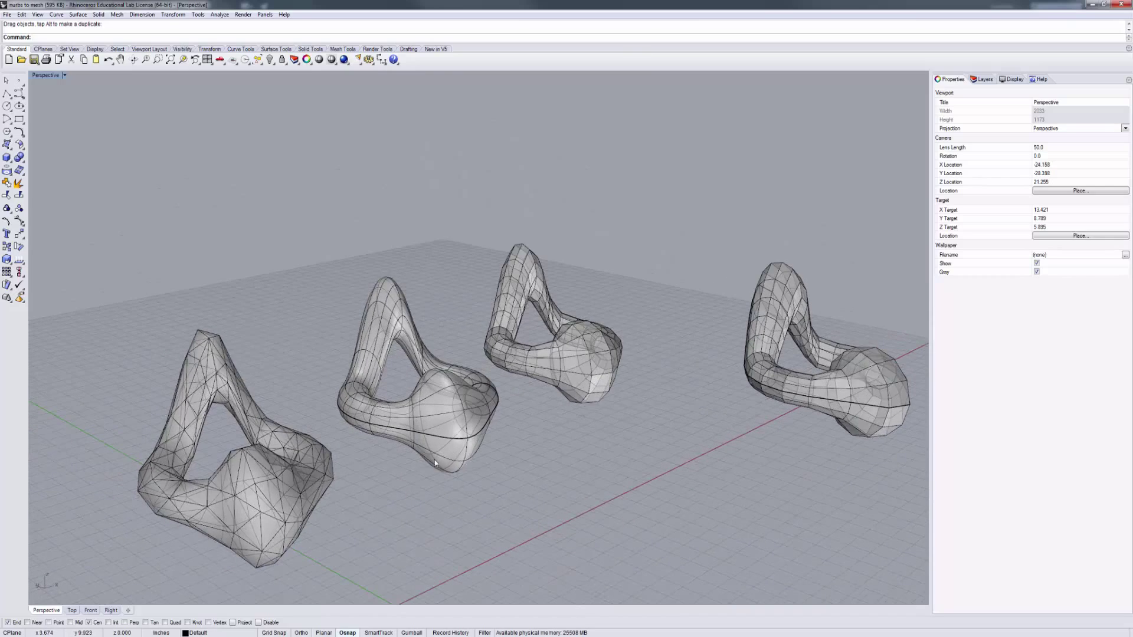
right_click_drag(619, 399, 597, 451)
scroll(597, 439, "down", 2)
scroll(600, 438, "up", 4)
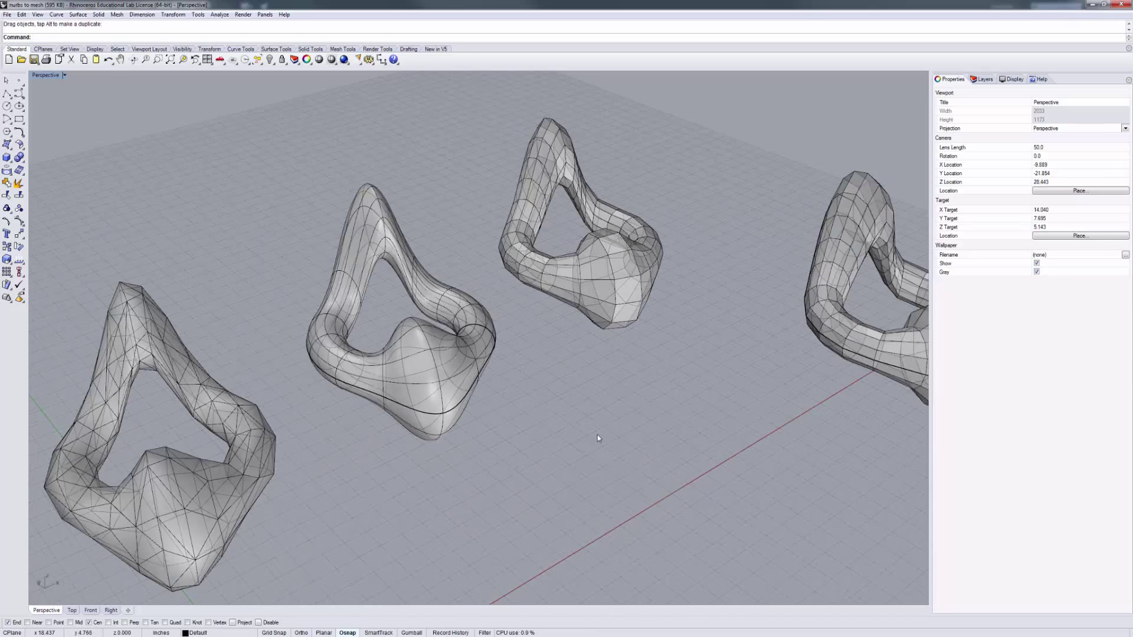
right_click_drag(530, 450, 642, 414, "shift")
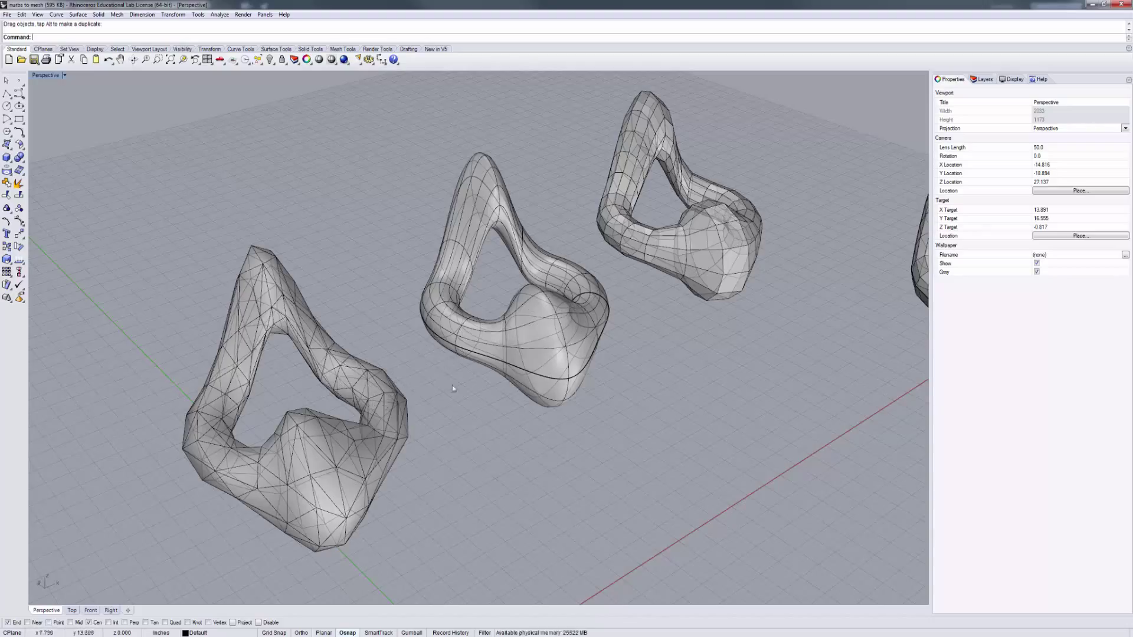
mouse_move(655, 395)
right_mouse_down()
mouse_move(470, 374)
mouse_move(681, 393)
mouse_move(667, 386)
right_mouse_up()
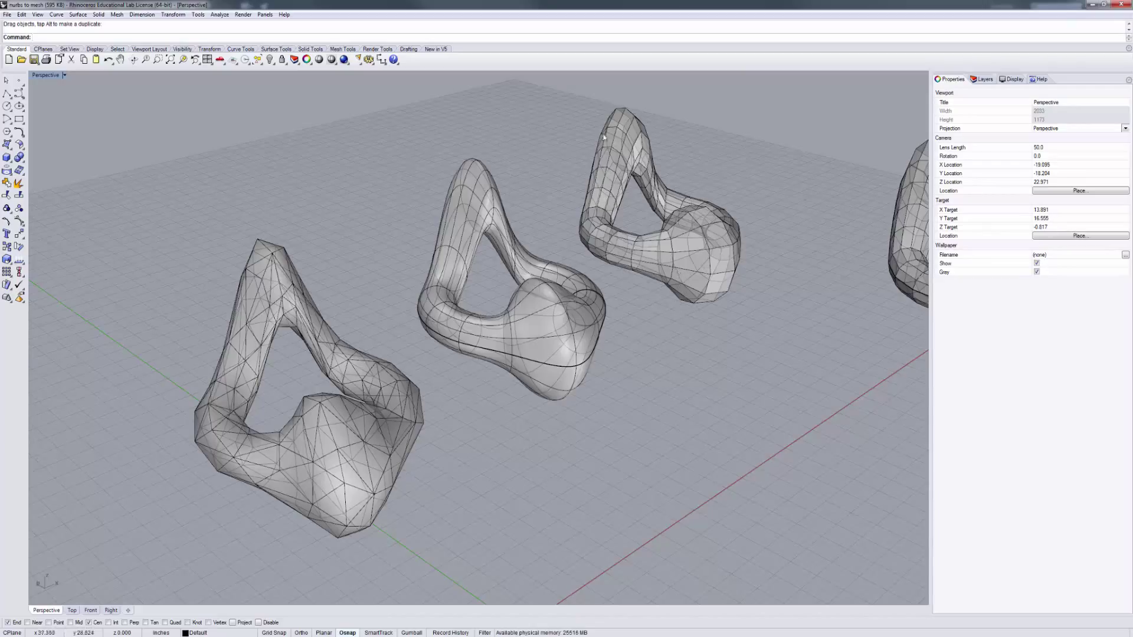
mouse_move(498, 232)
right_mouse_down()
mouse_move(497, 285)
mouse_move(478, 222)
right_mouse_up()
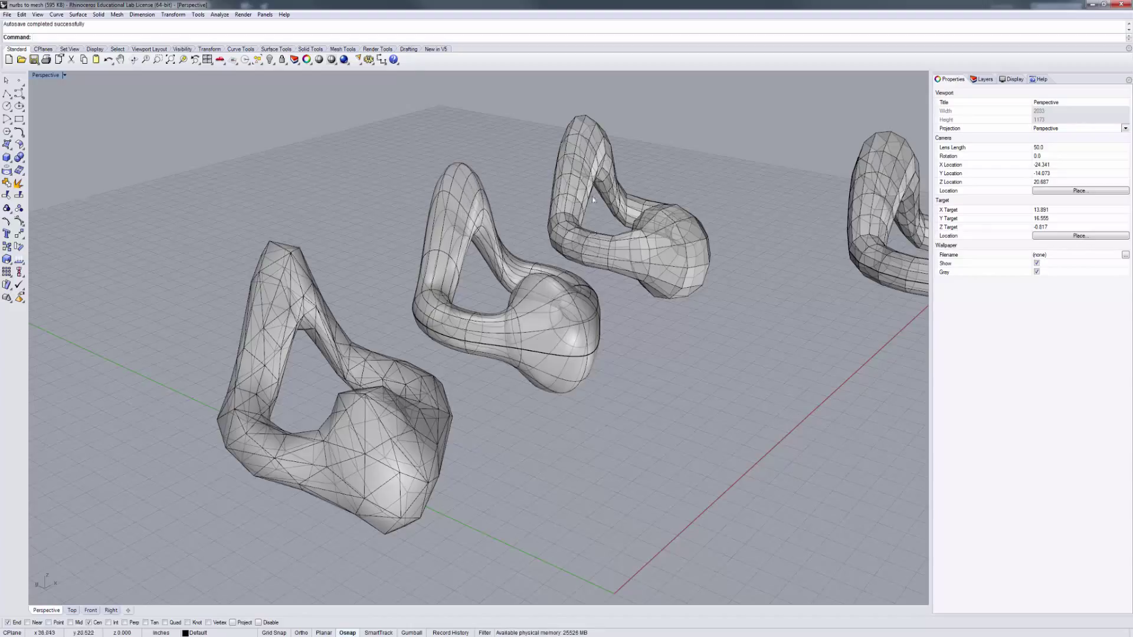
mouse_move(679, 353)
right_mouse_down()
mouse_move(669, 369)
mouse_move(666, 357)
right_mouse_up()
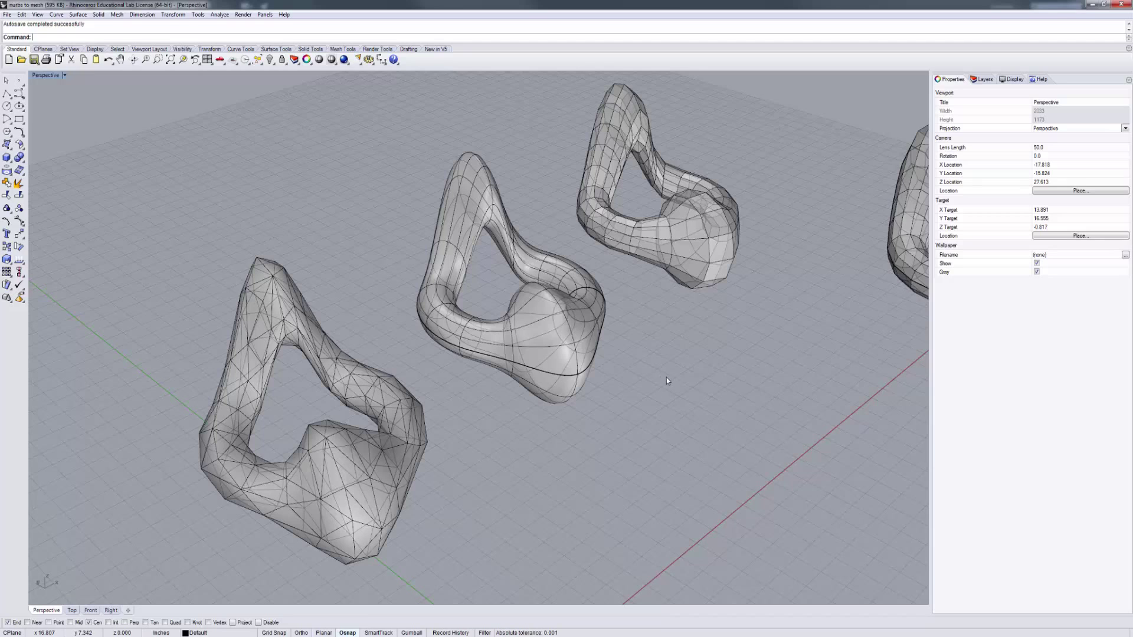
mouse_move(673, 373)
right_mouse_down()
mouse_move(680, 387)
mouse_move(670, 384)
right_mouse_up()
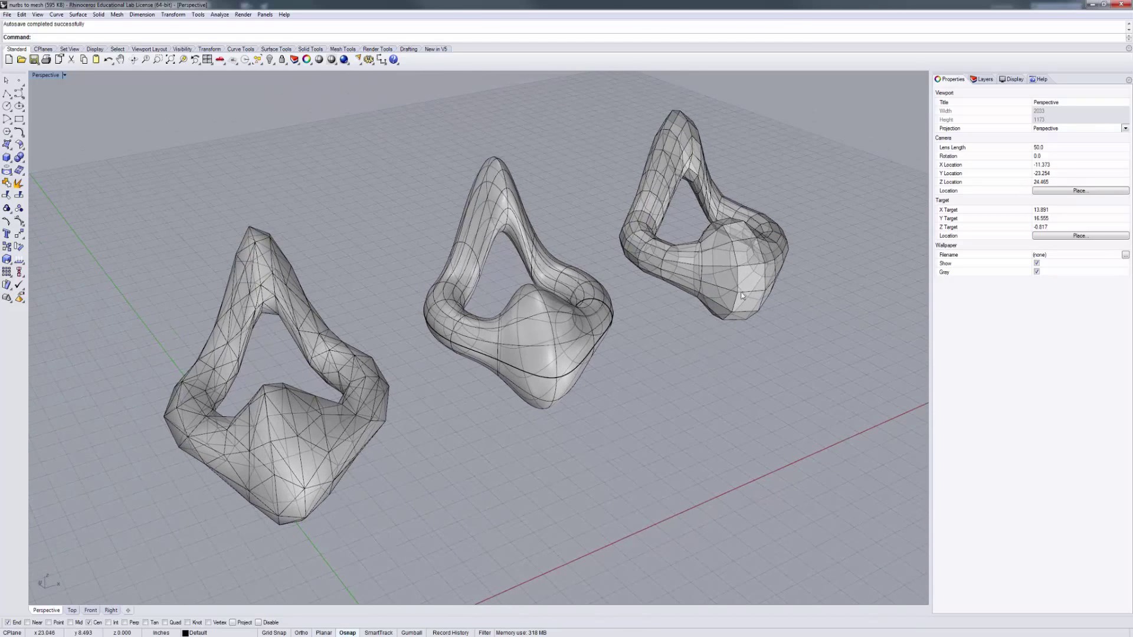
scroll(686, 391, "down", 2)
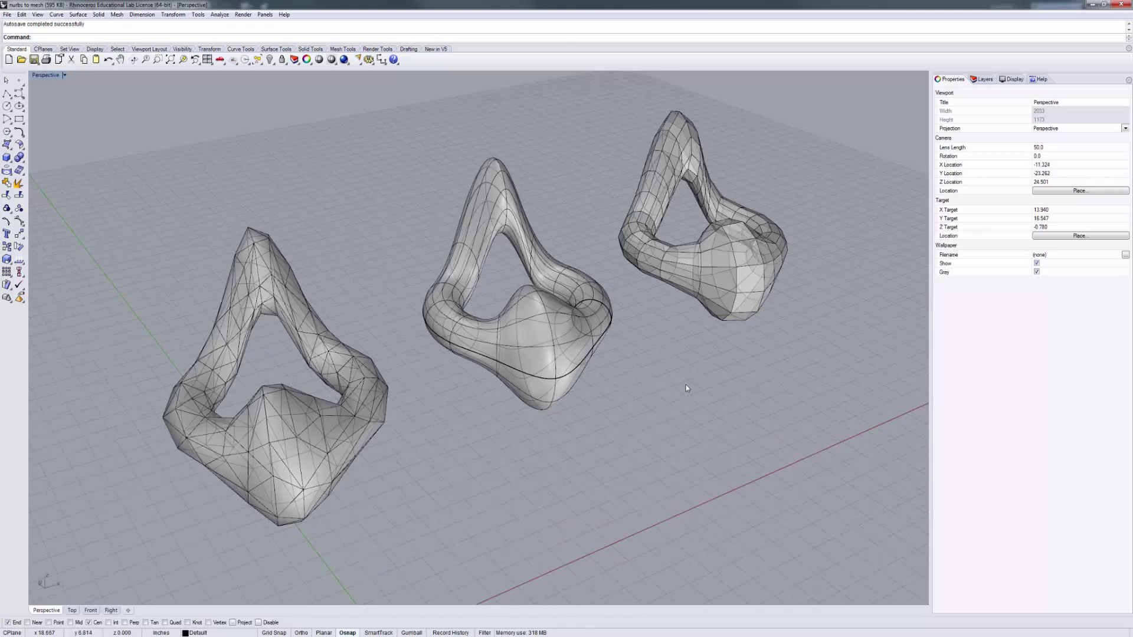
scroll(686, 385, "up", 3)
scroll(686, 385, "down", 2)
right_click_drag(657, 398, 675, 404)
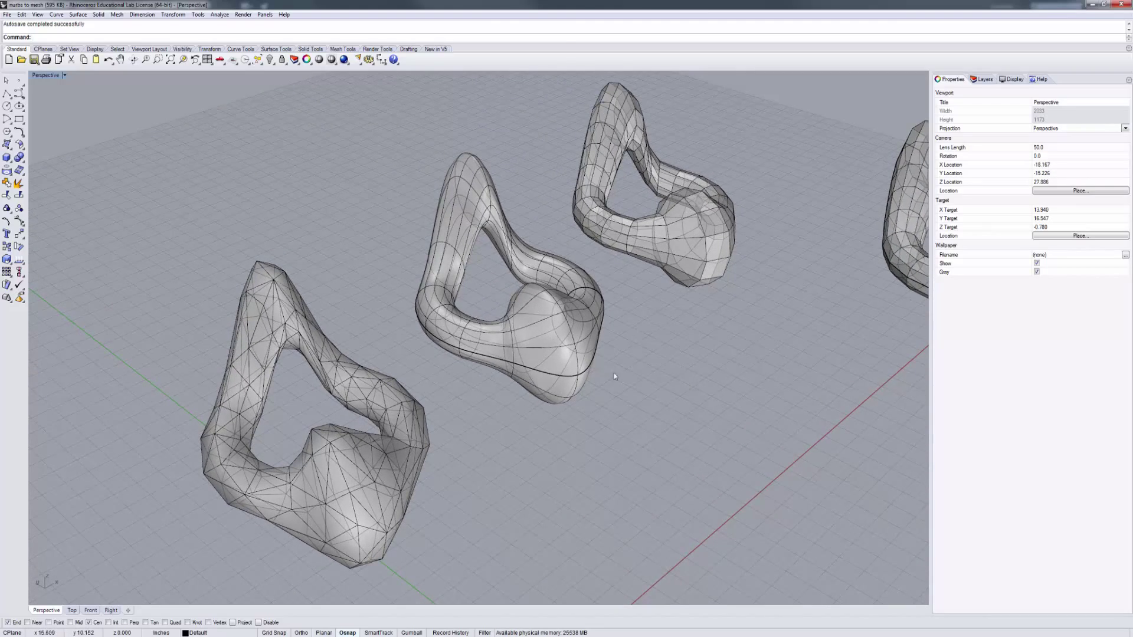